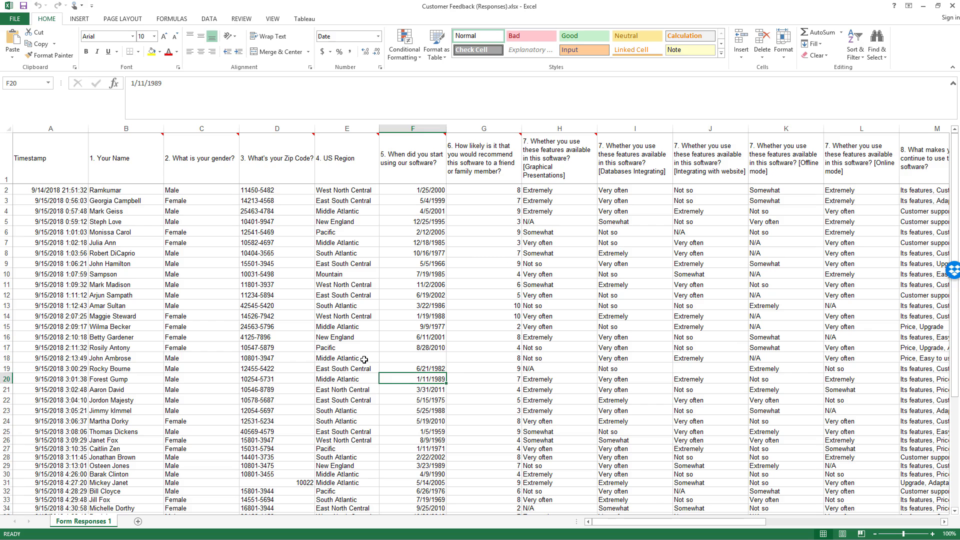
# - Examine the question columns and answers in the Customer Feedback responses sheet, including the checkbox answers to question 8
pyautogui.click(204, 229)
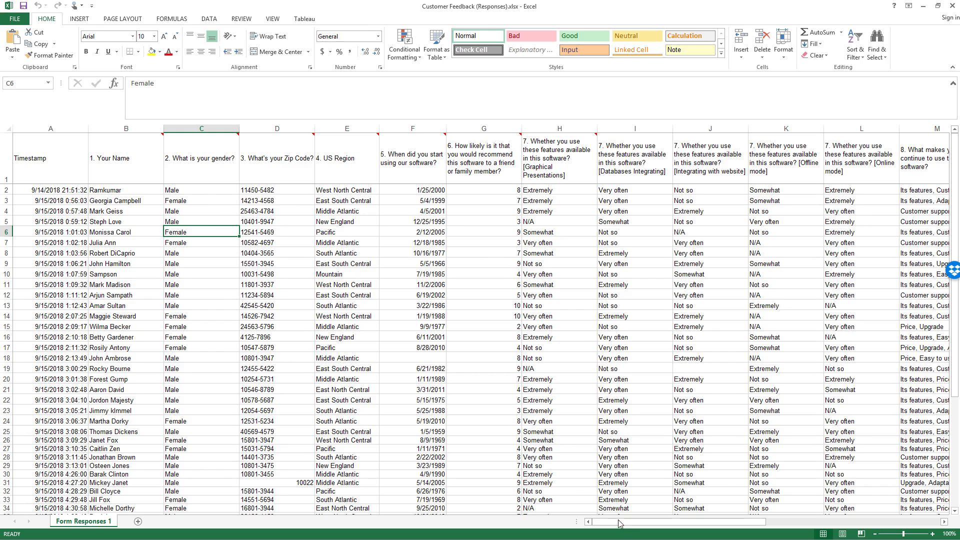
pyautogui.moveTo(621, 523); pyautogui.dragTo(680, 532)
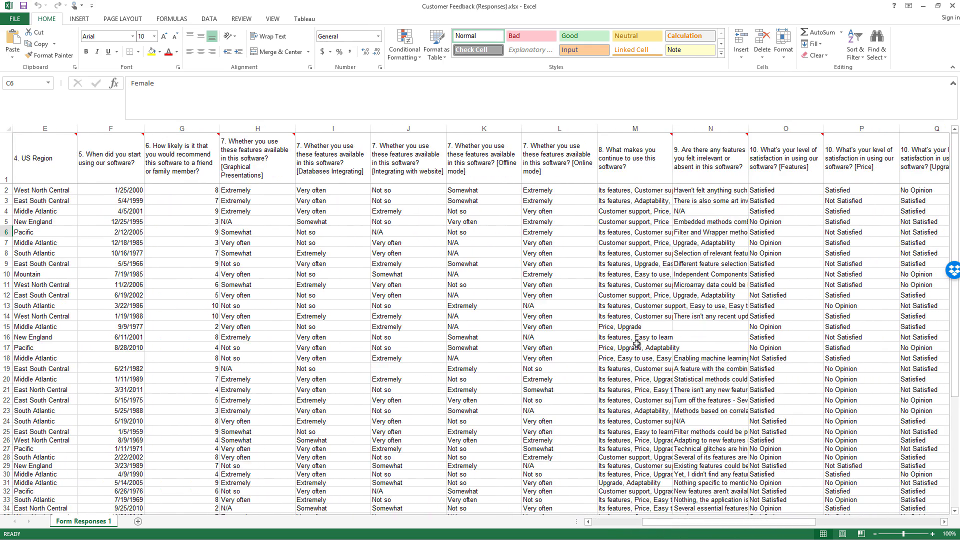
pyautogui.click(644, 157)
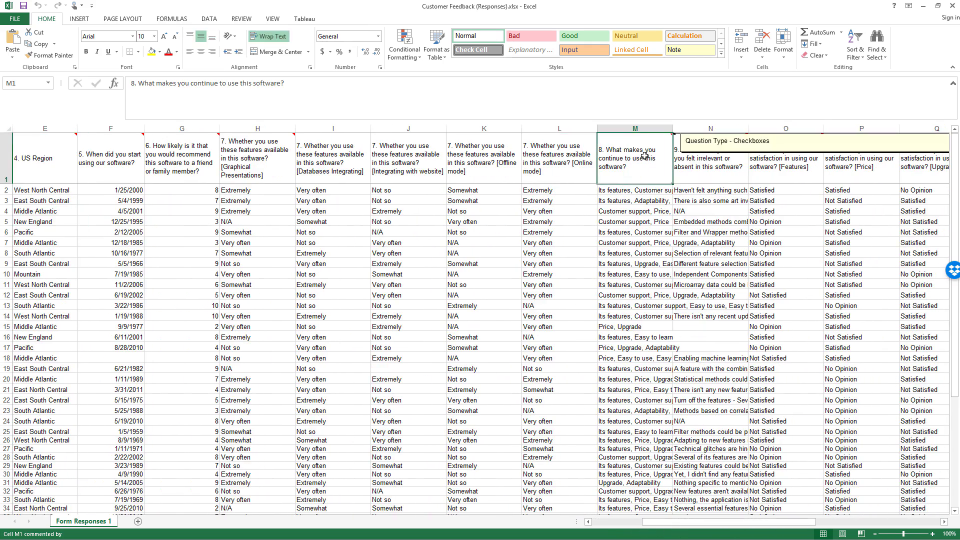
pyautogui.moveTo(645, 157); pyautogui.dragTo(645, 194)
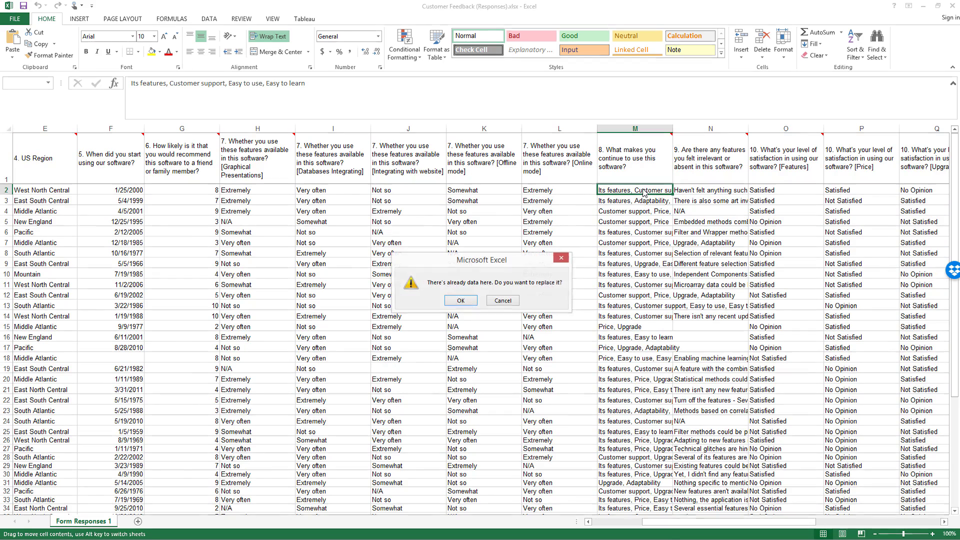
pyautogui.click(560, 258)
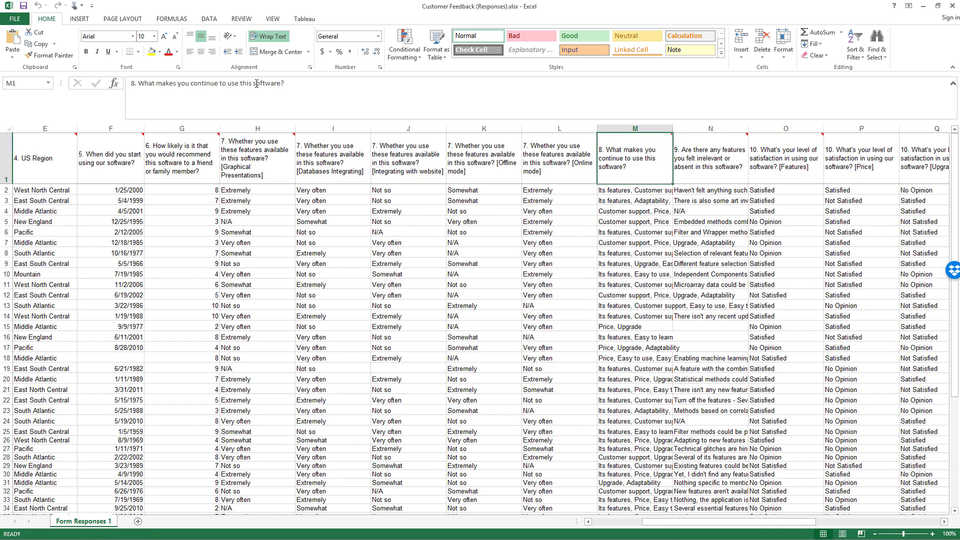
pyautogui.click(621, 191)
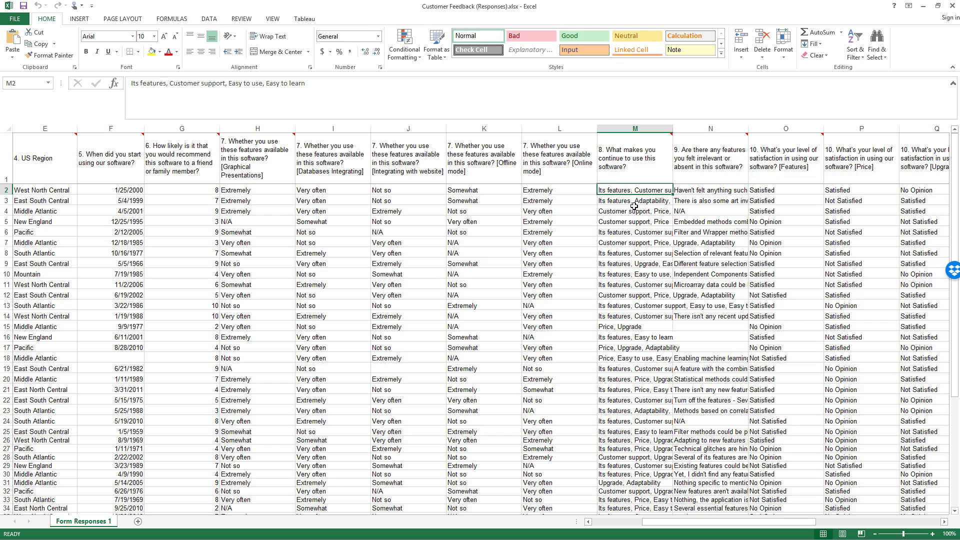
pyautogui.moveTo(691, 525); pyautogui.dragTo(773, 525)
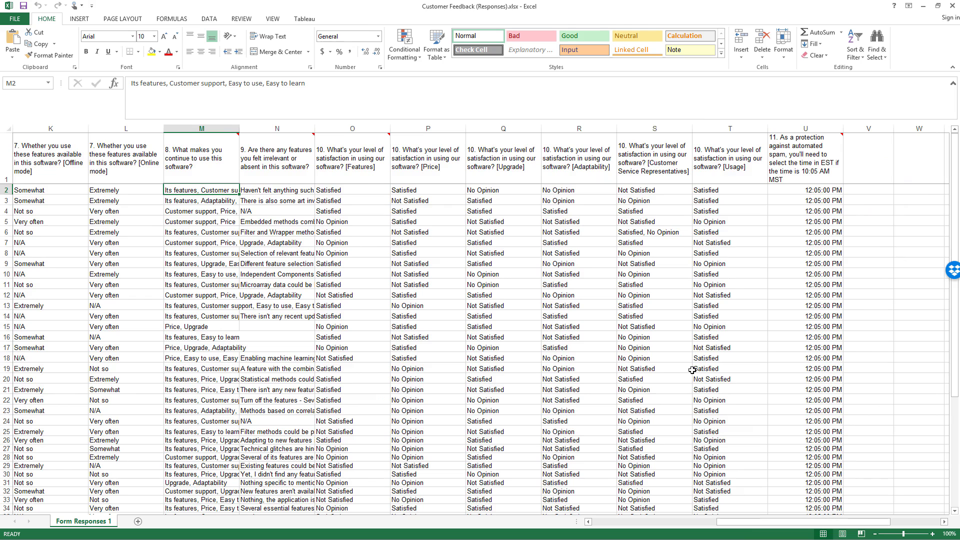
pyautogui.moveTo(747, 521); pyautogui.dragTo(559, 513)
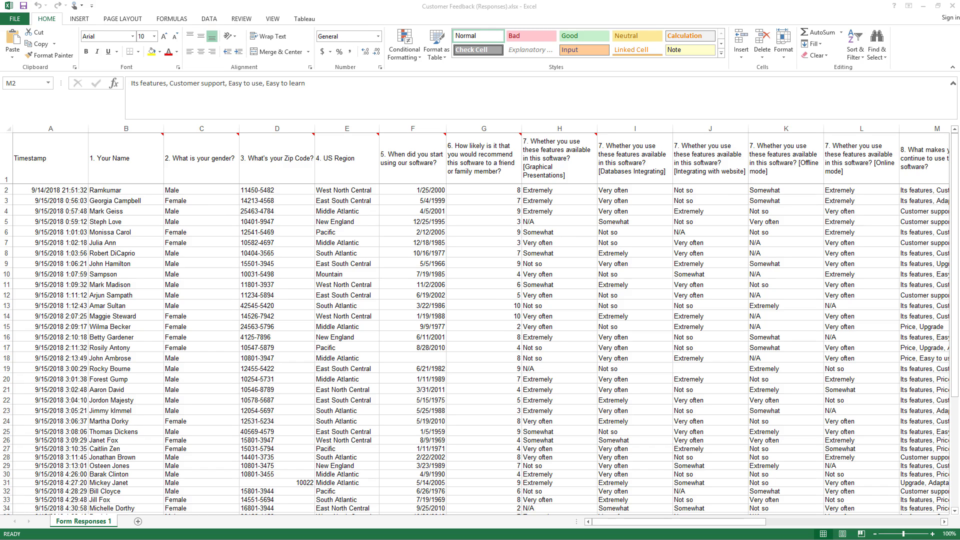
# - Switch to VizualSurvey in the browser and read the Question Type Crosswalk in the Google Forms help article
pyautogui.hotkey('alt', 'Tab')
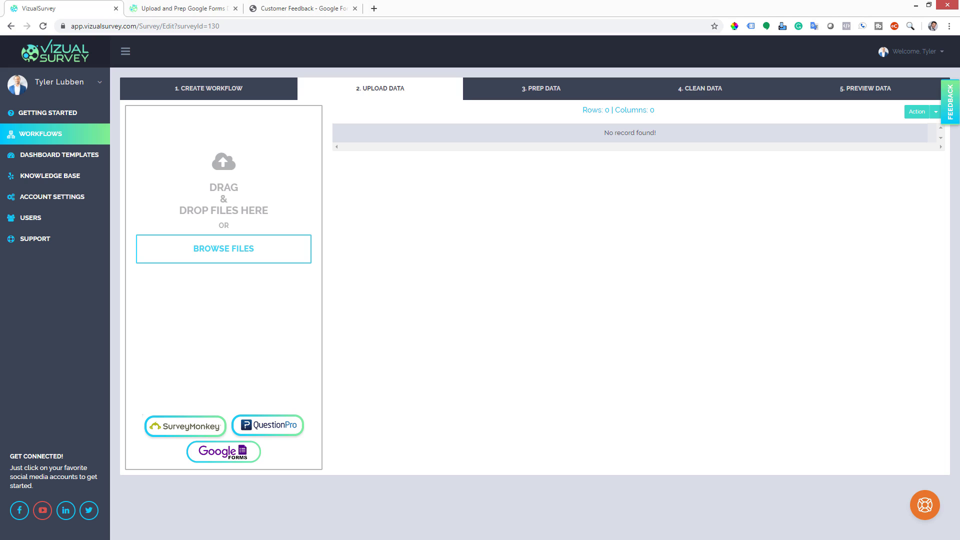
pyautogui.click(207, 11)
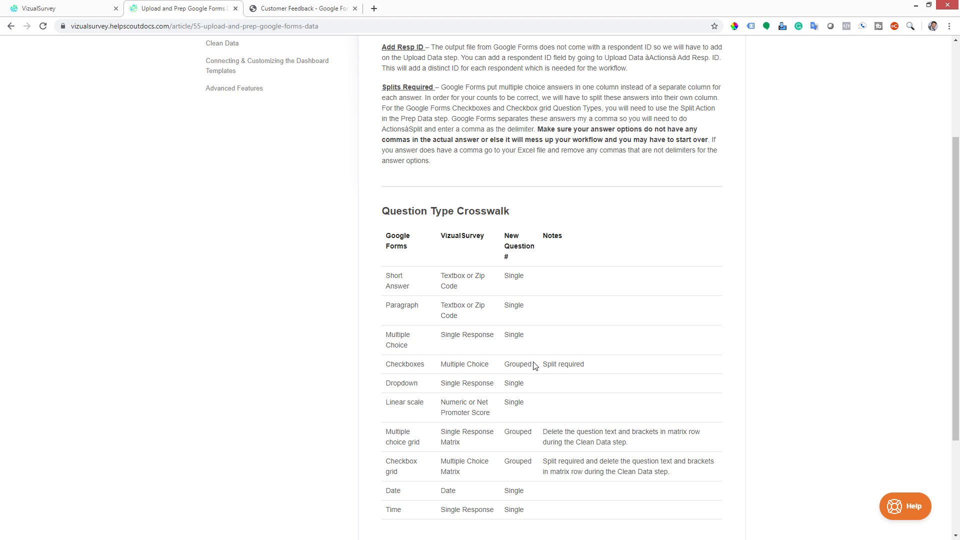
pyautogui.click(93, 11)
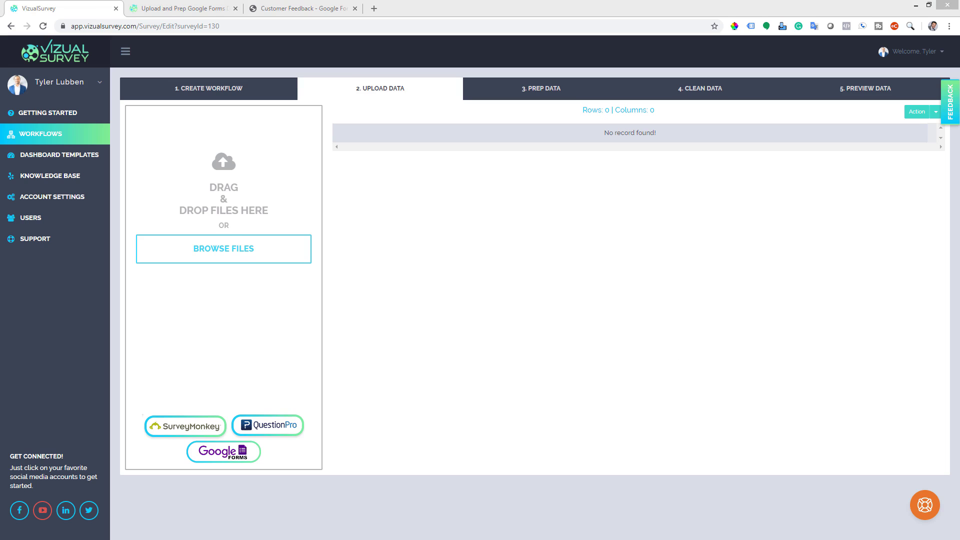
# - Upload the Customer Feedback responses file to the workflow and add a respondent ID column to the data
pyautogui.moveTo(755, 162); pyautogui.dragTo(233, 247)
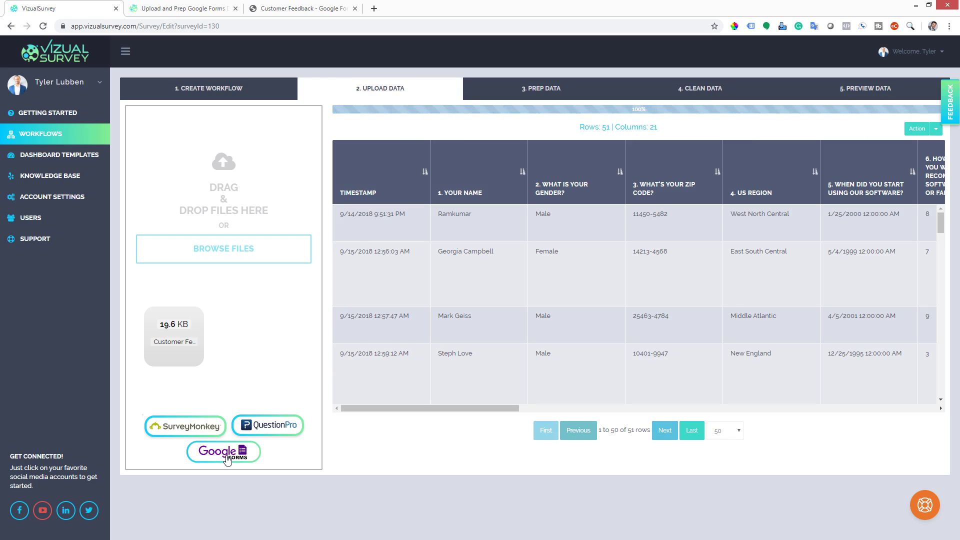
pyautogui.moveTo(407, 406); pyautogui.dragTo(789, 392)
pyautogui.moveTo(855, 392); pyautogui.dragTo(382, 402)
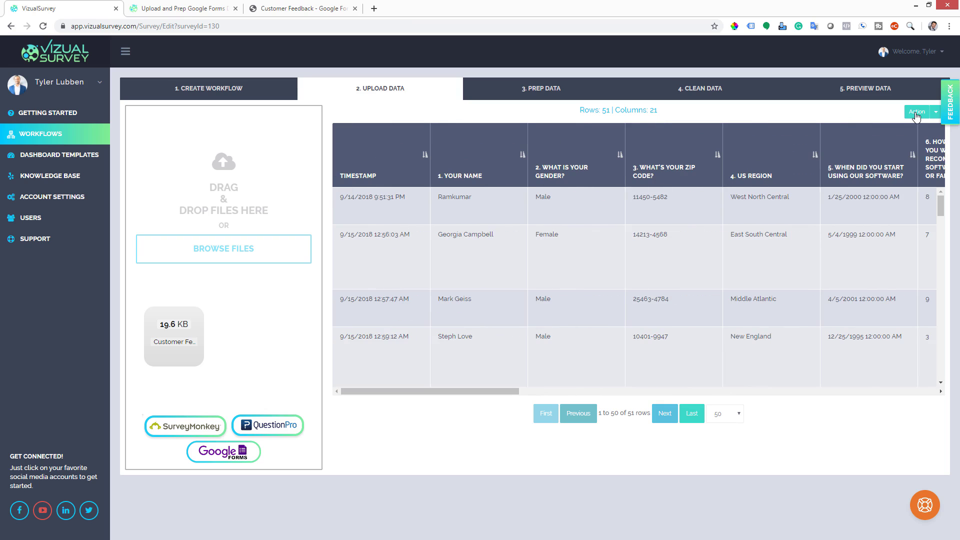
pyautogui.click(935, 112)
pyautogui.click(897, 131)
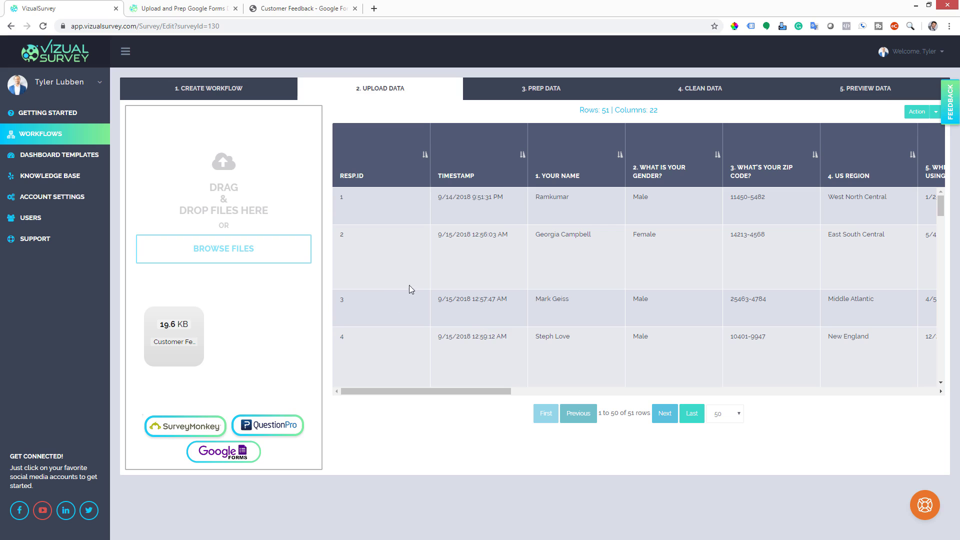
# - Go to the Prep Data stage and examine the answer counts for the gender through question 7 Graphical Presentations columns
pyautogui.click(534, 97)
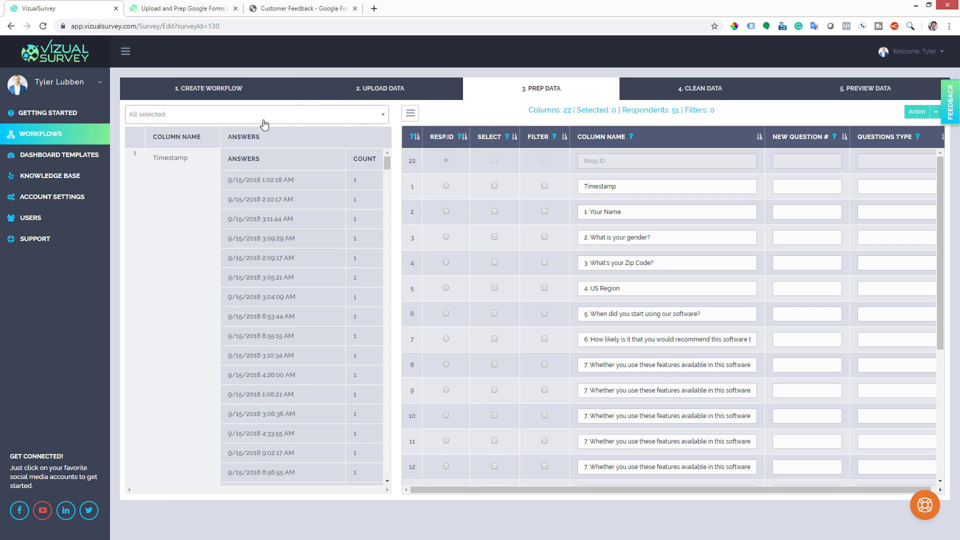
pyautogui.moveTo(387, 163)
pyautogui.mouseDown()
pyautogui.moveTo(393, 344)
pyautogui.moveTo(391, 150)
pyautogui.mouseUp()
pyautogui.click(340, 115)
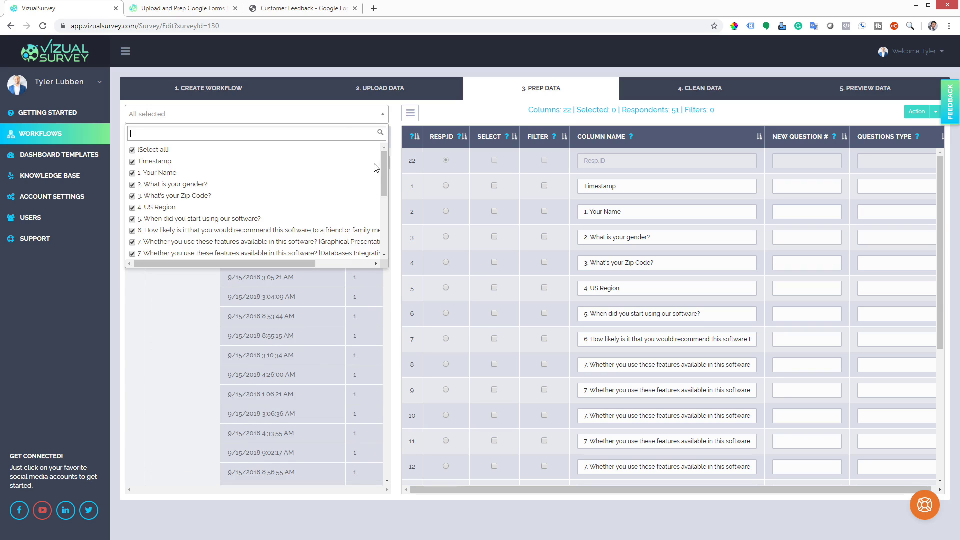
pyautogui.click(454, 123)
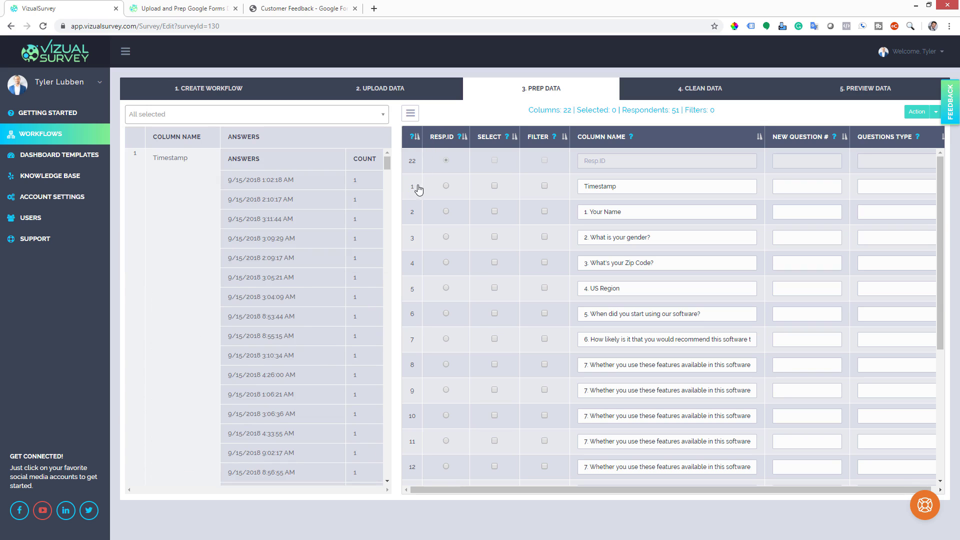
pyautogui.click(415, 245)
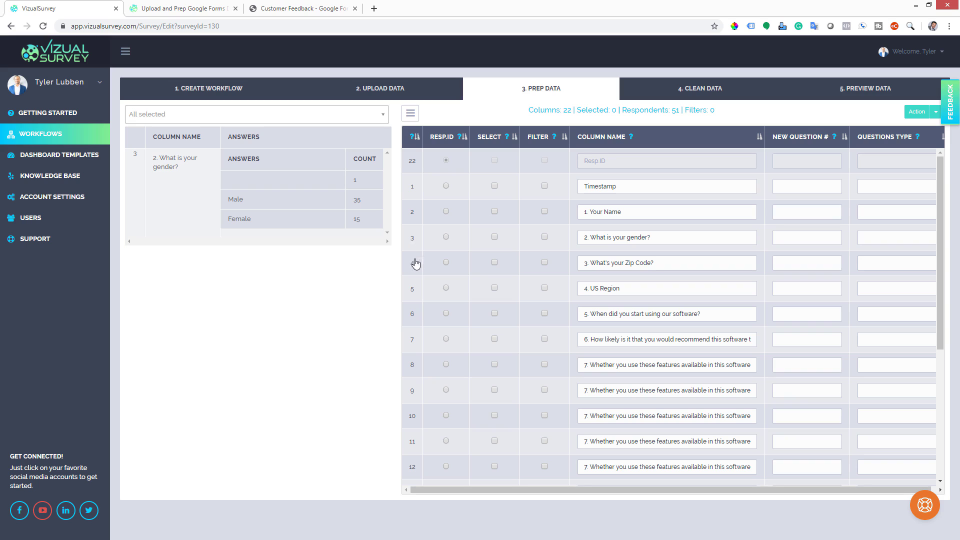
pyautogui.click(415, 270)
pyautogui.click(414, 292)
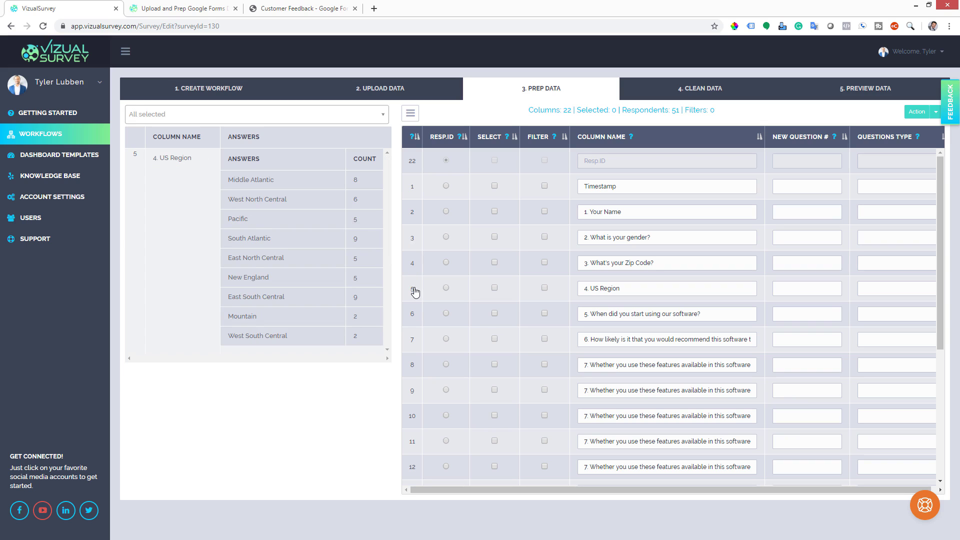
pyautogui.click(416, 315)
pyautogui.click(415, 345)
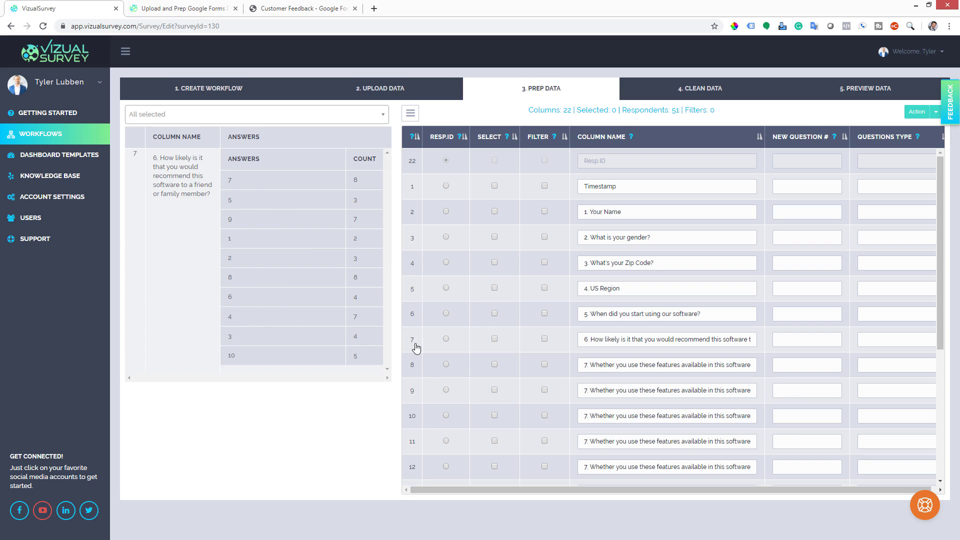
pyautogui.click(415, 370)
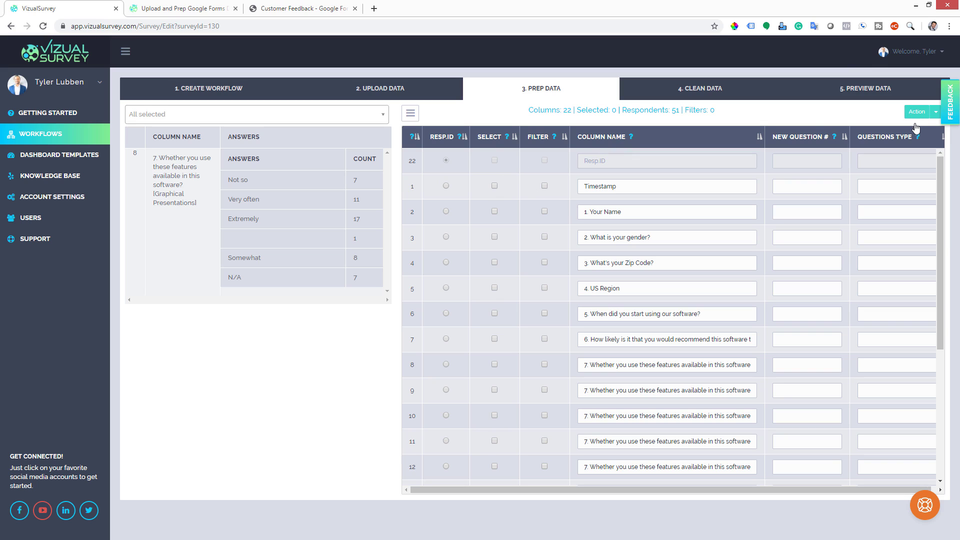
# - Hide the Timestamp column and question 11 about protection against automated spam
pyautogui.click(935, 112)
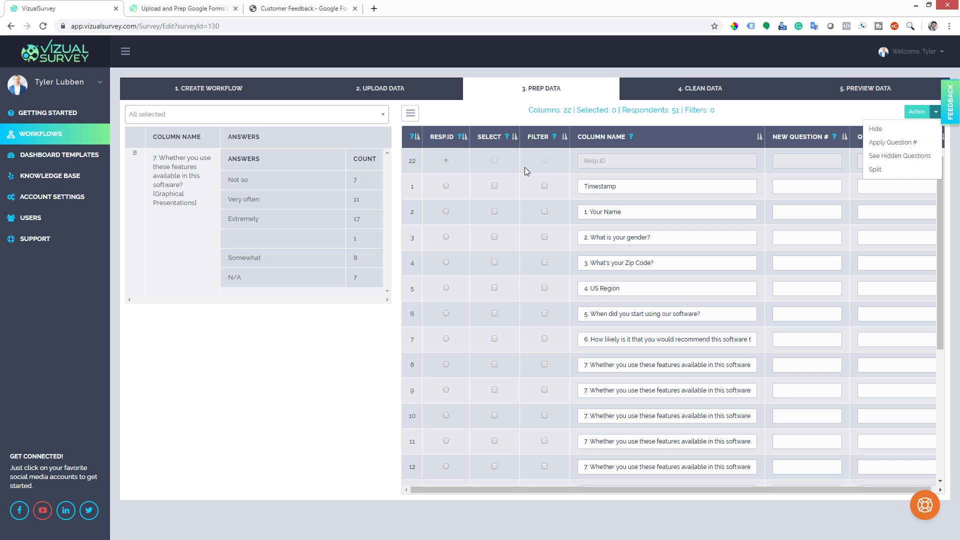
pyautogui.click(496, 185)
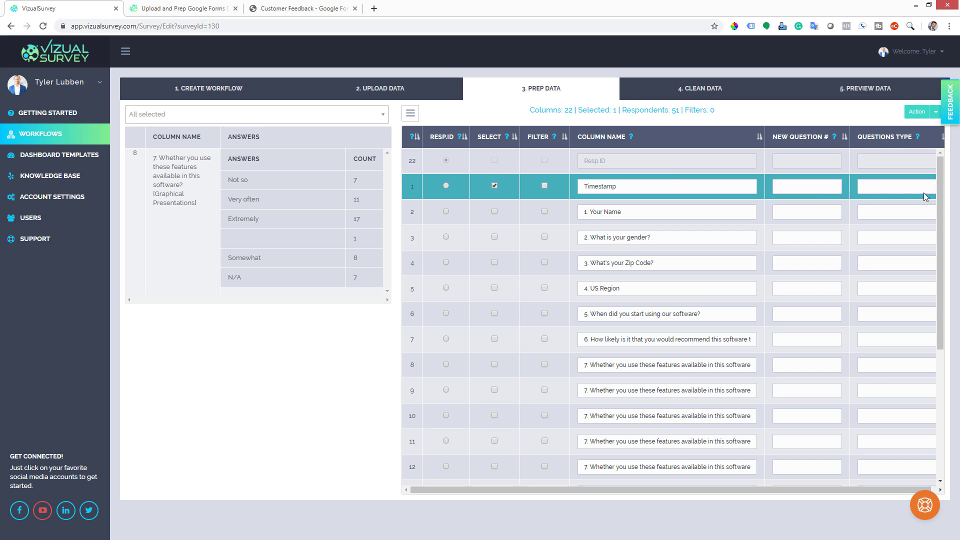
pyautogui.moveTo(939, 268); pyautogui.dragTo(935, 395)
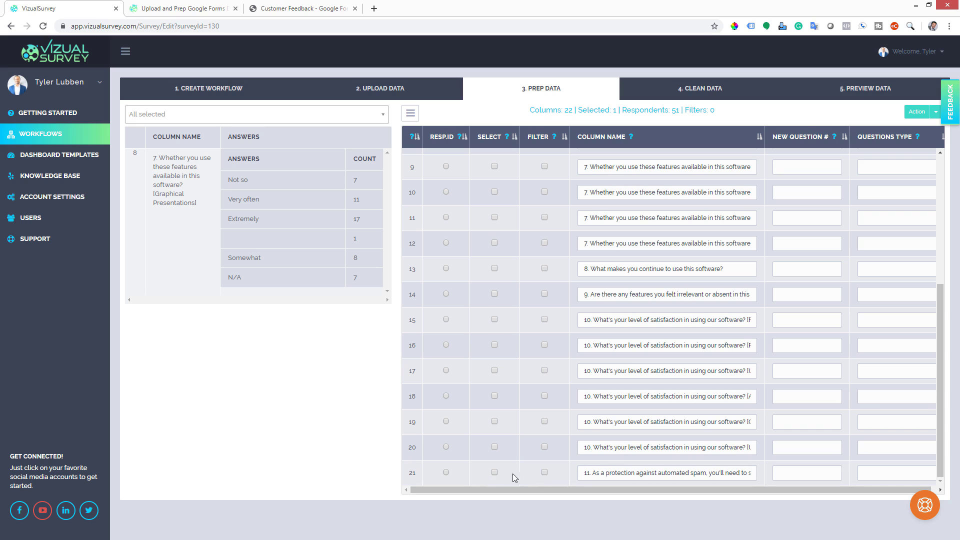
pyautogui.click(495, 472)
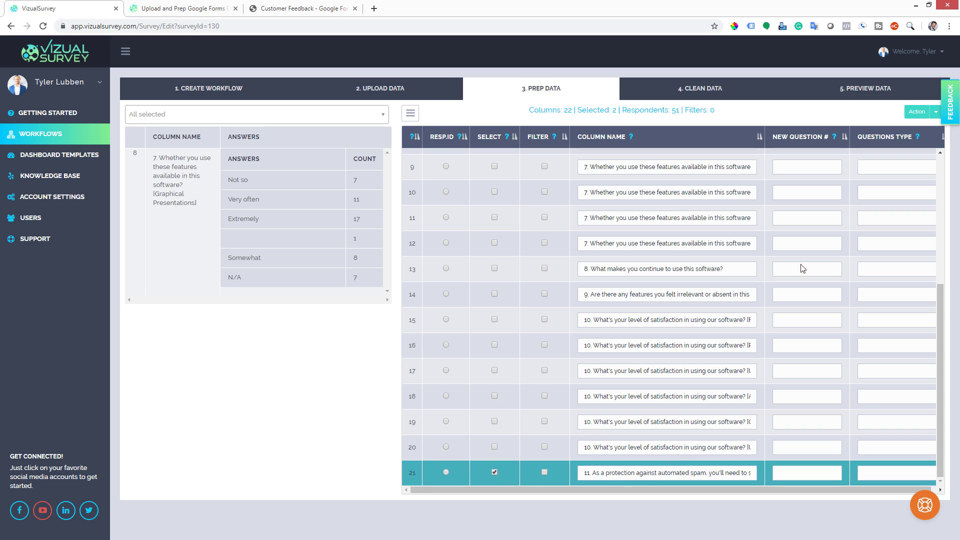
pyautogui.click(922, 112)
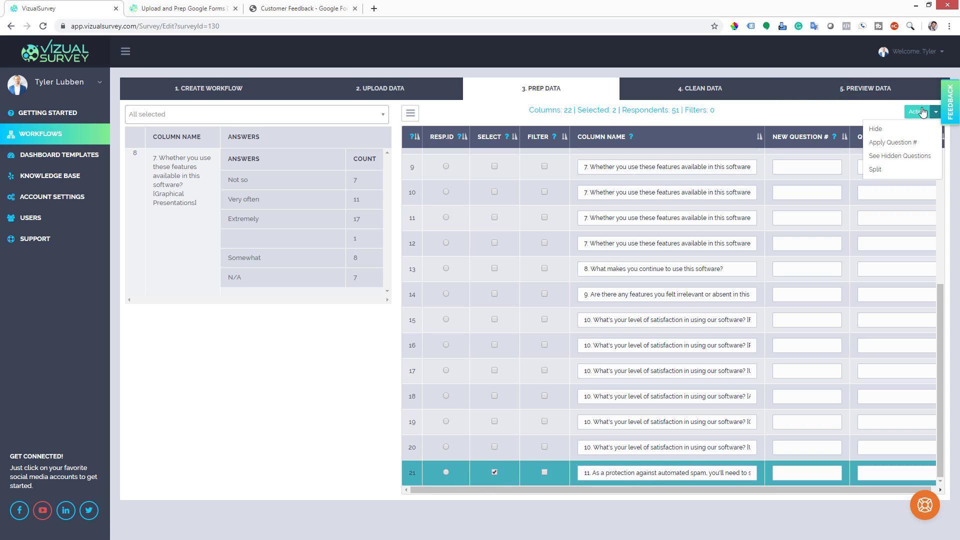
pyautogui.click(882, 129)
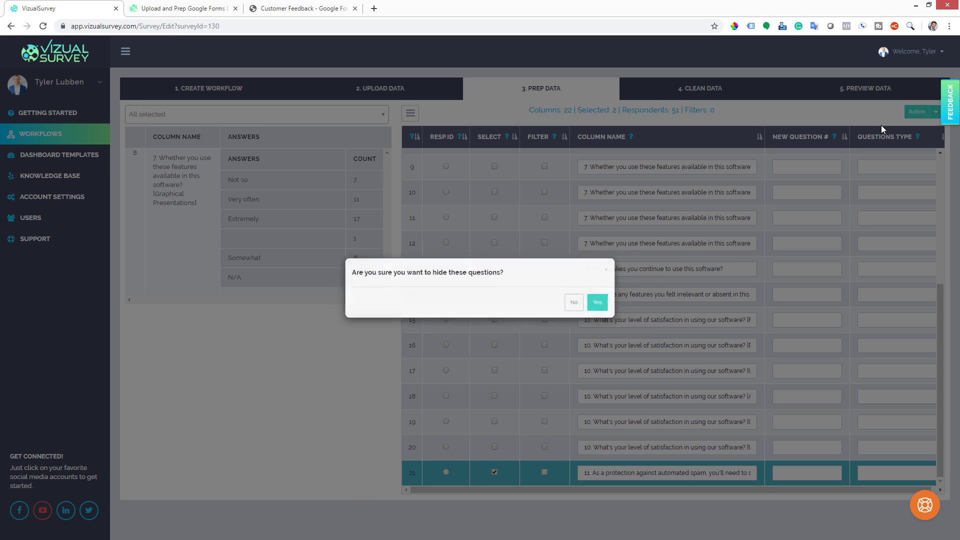
pyautogui.click(618, 304)
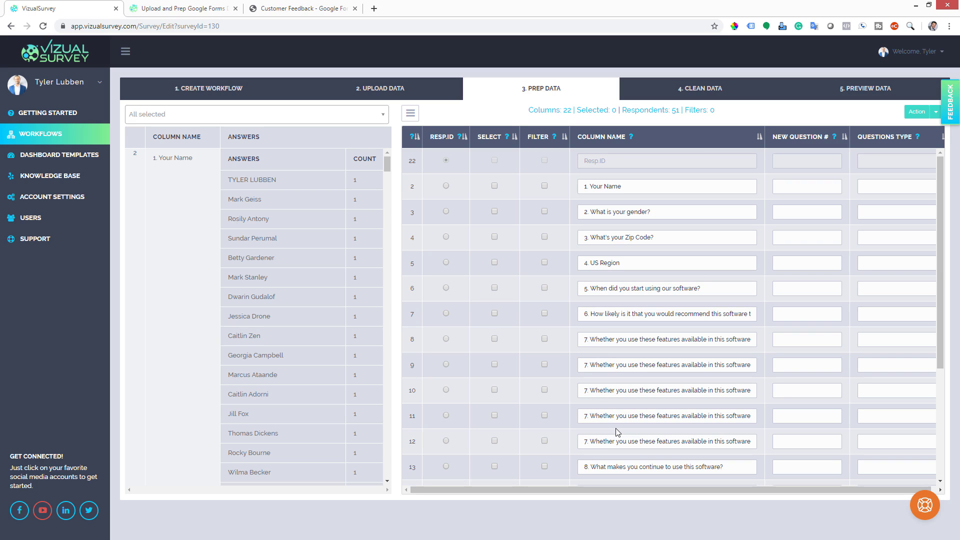
pyautogui.click(798, 345)
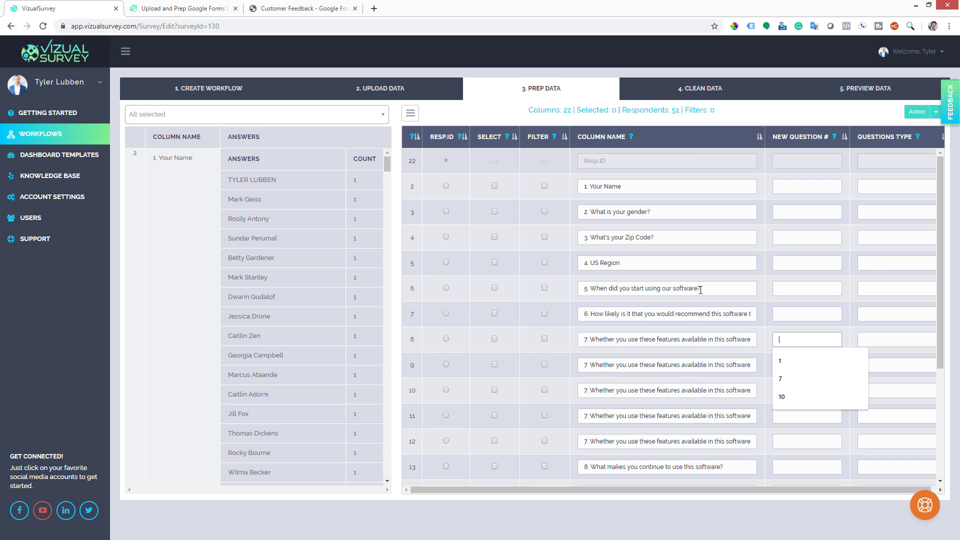
pyautogui.click(875, 175)
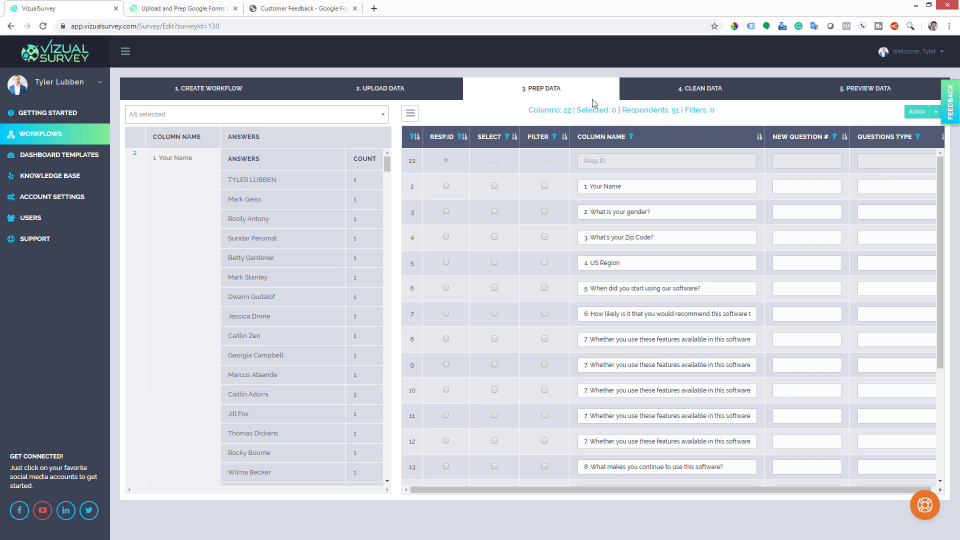
# - Compare the form's questions in the Question Types document with the Question Type Crosswalk in the help article
pyautogui.click(212, 9)
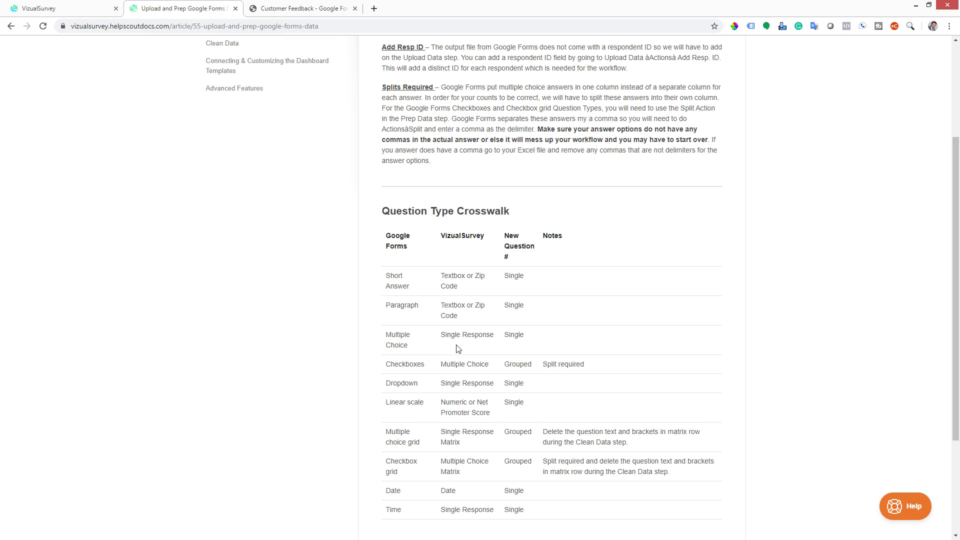
pyautogui.click(31, 6)
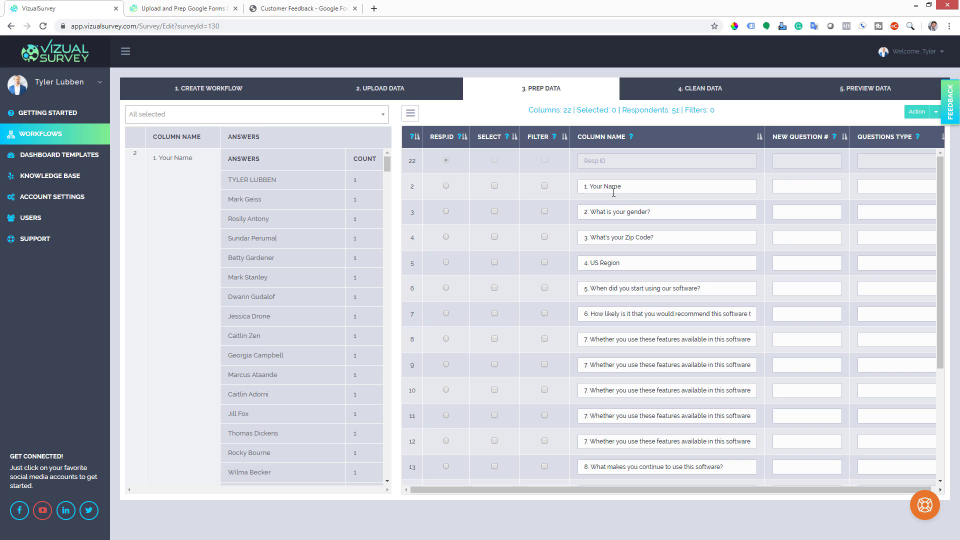
pyautogui.click(411, 188)
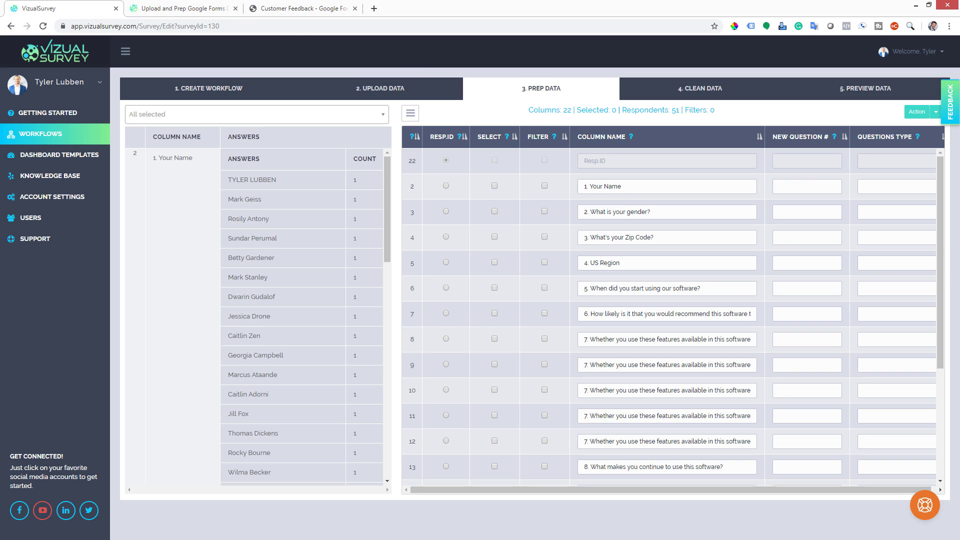
pyautogui.hotkey('alt', 'Tab')
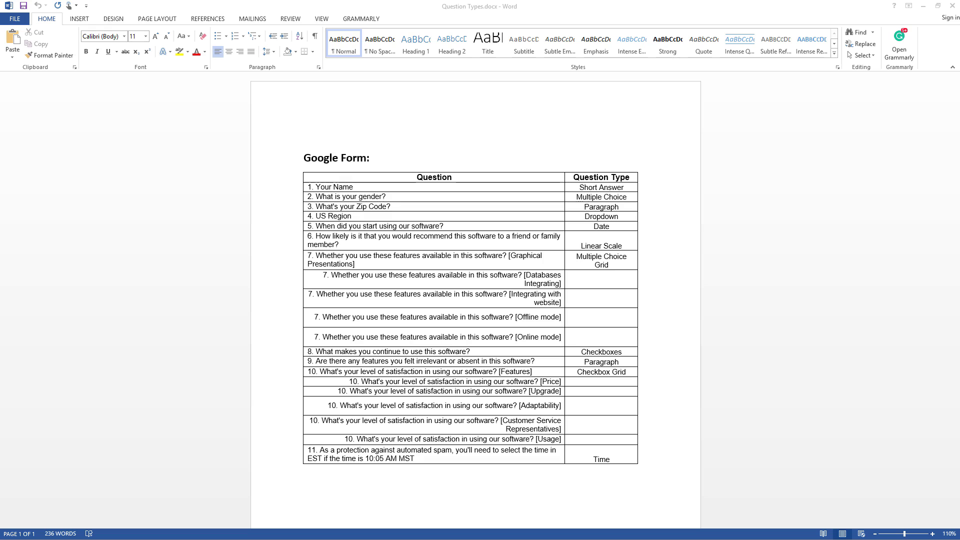
pyautogui.click(923, 6)
pyautogui.click(181, 8)
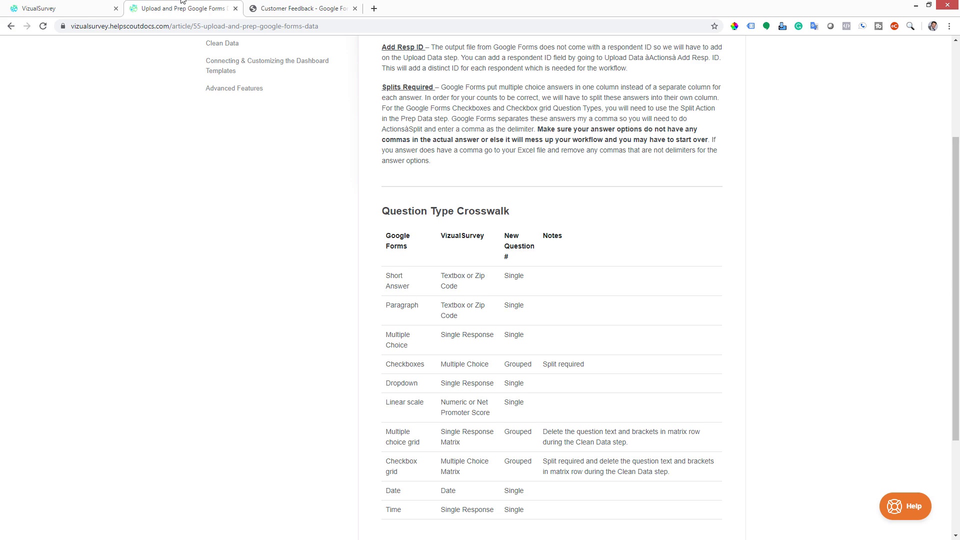
# - Return to the workflow's Prep Data stage and assign the Your Name column new question number 1 with type Textbox
pyautogui.click(70, 7)
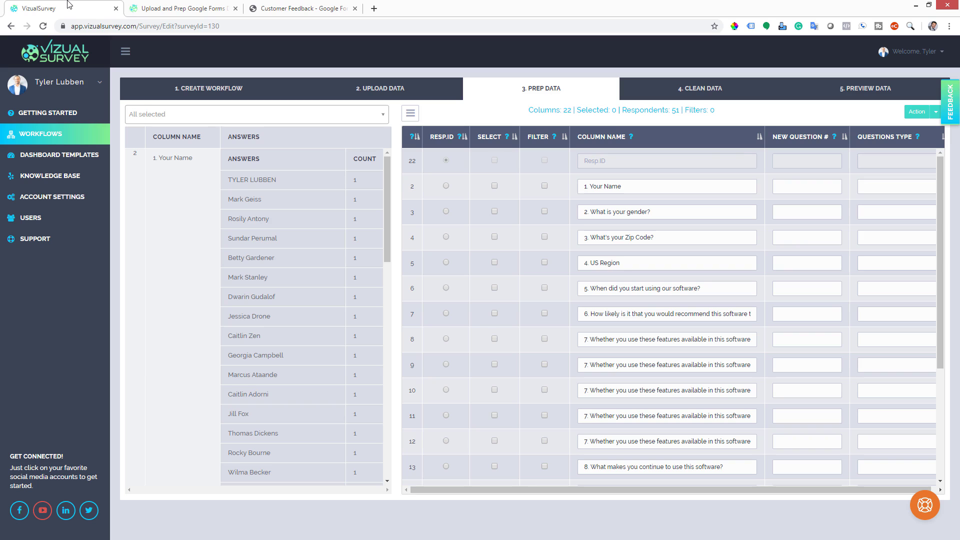
pyautogui.click(803, 189)
pyautogui.write('1')
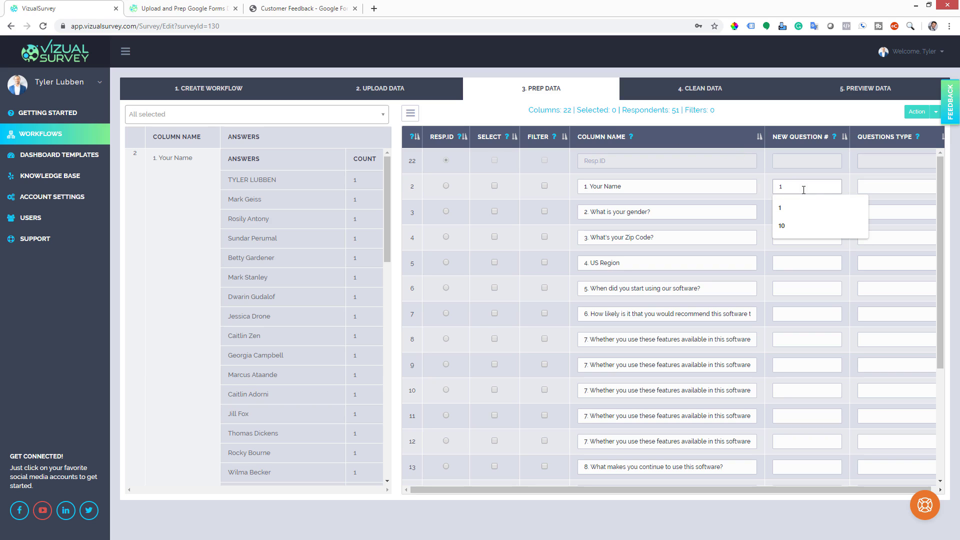
pyautogui.click(874, 188)
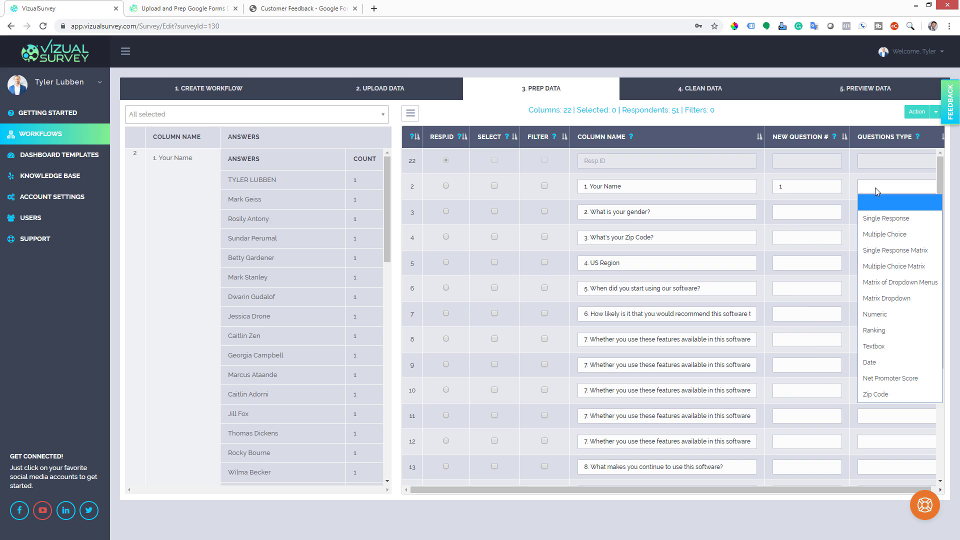
pyautogui.click(876, 346)
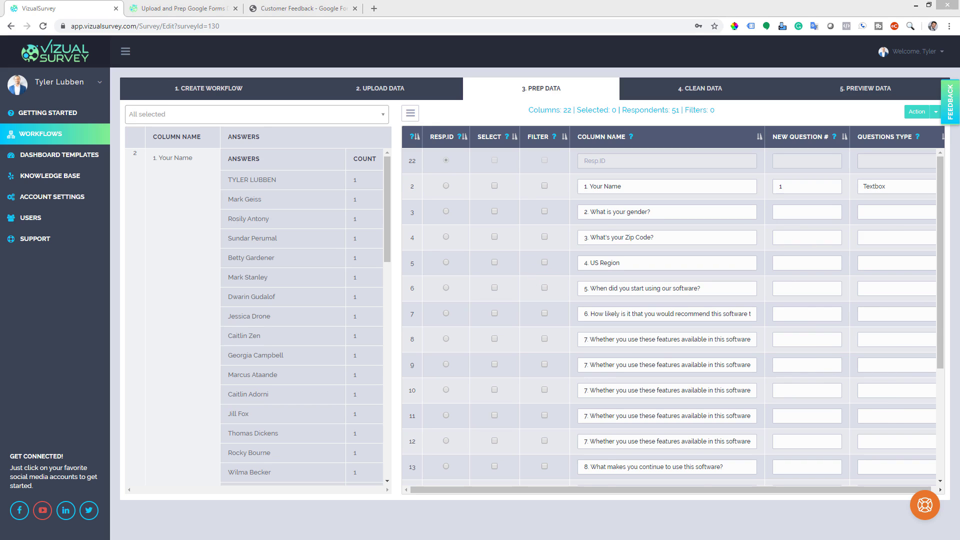
# - Check the Question Type Crosswalk in the help article, and assign the gender column new question number 2 with type Single Response
pyautogui.hotkey('alt', 'Tab')
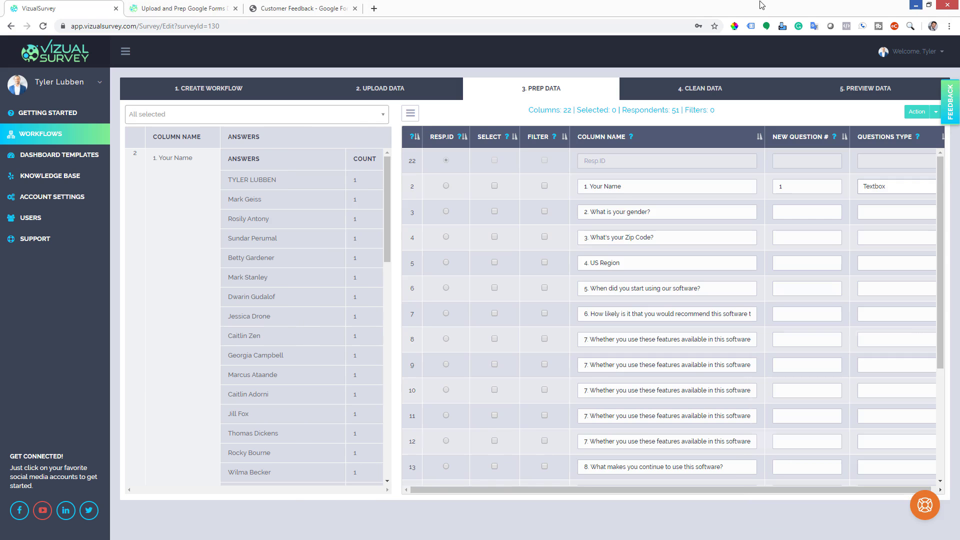
pyautogui.click(923, 6)
pyautogui.click(209, 4)
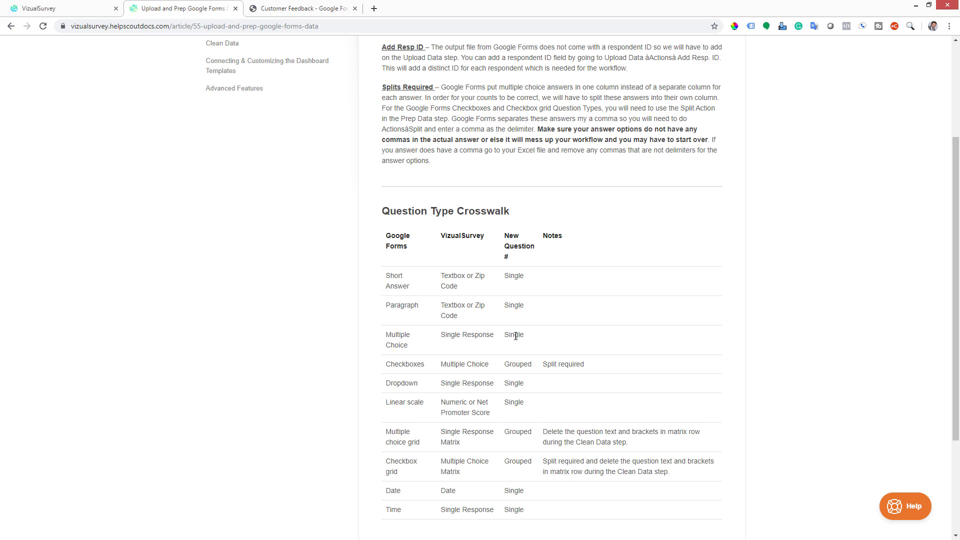
pyautogui.moveTo(109, 58); pyautogui.dragTo(62, 4)
pyautogui.click(62, 4)
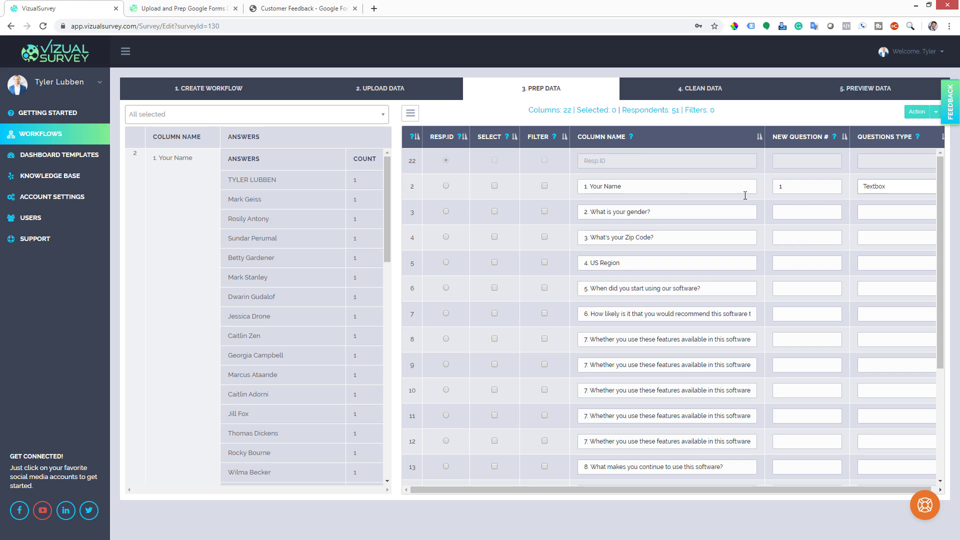
pyautogui.click(833, 212)
pyautogui.write('2')
pyautogui.click(877, 213)
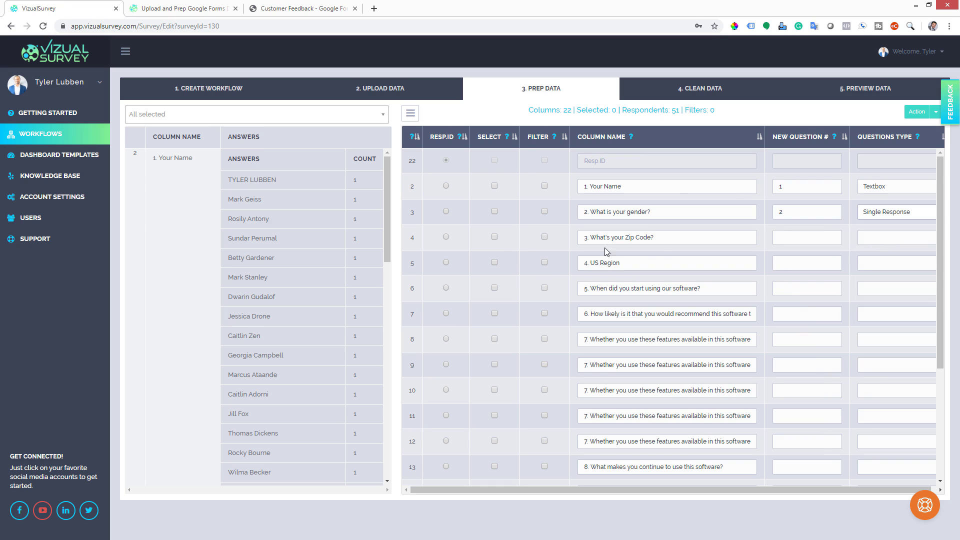
# - Assign the Zip Code question new question number 3 with type Zip Code, and view its answer counts
pyautogui.click(637, 240)
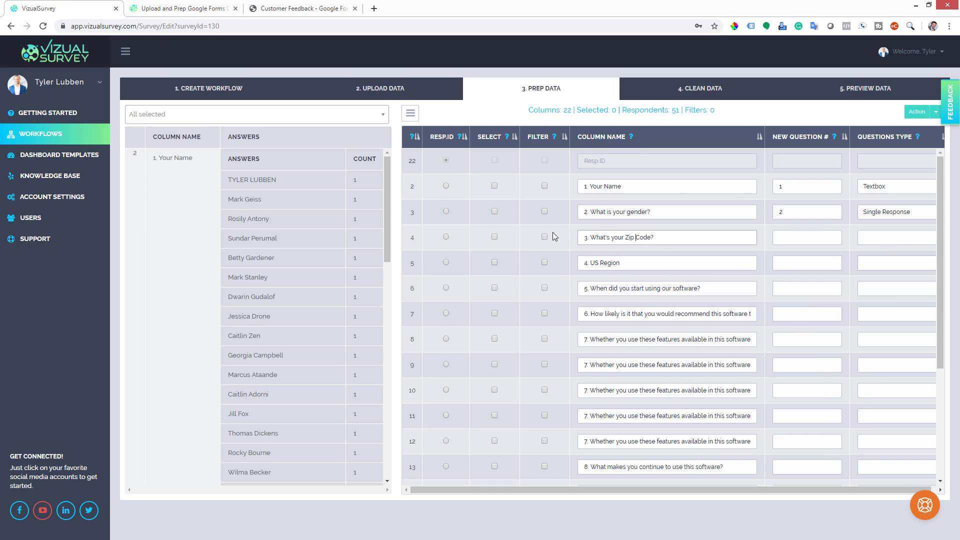
pyautogui.click(781, 237)
pyautogui.write('3')
pyautogui.click(866, 237)
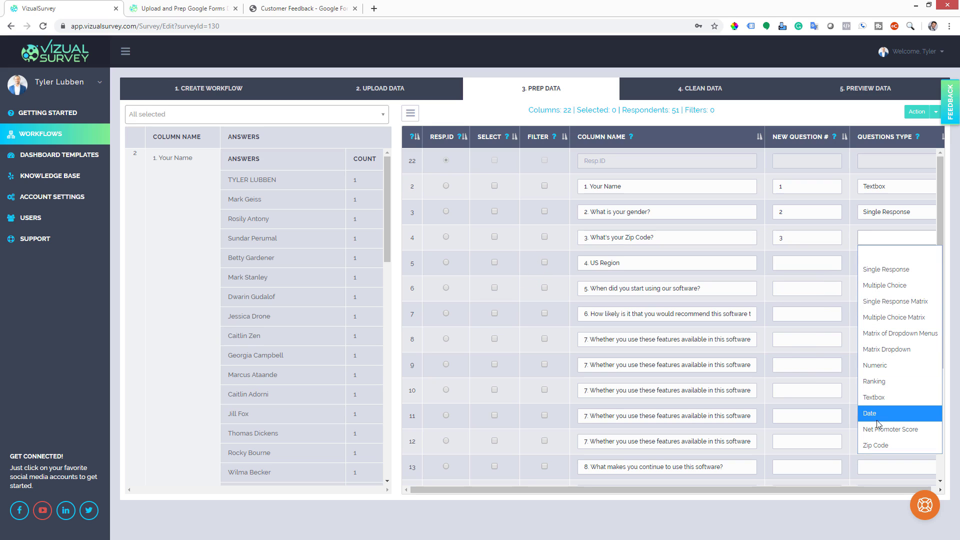
pyautogui.click(879, 443)
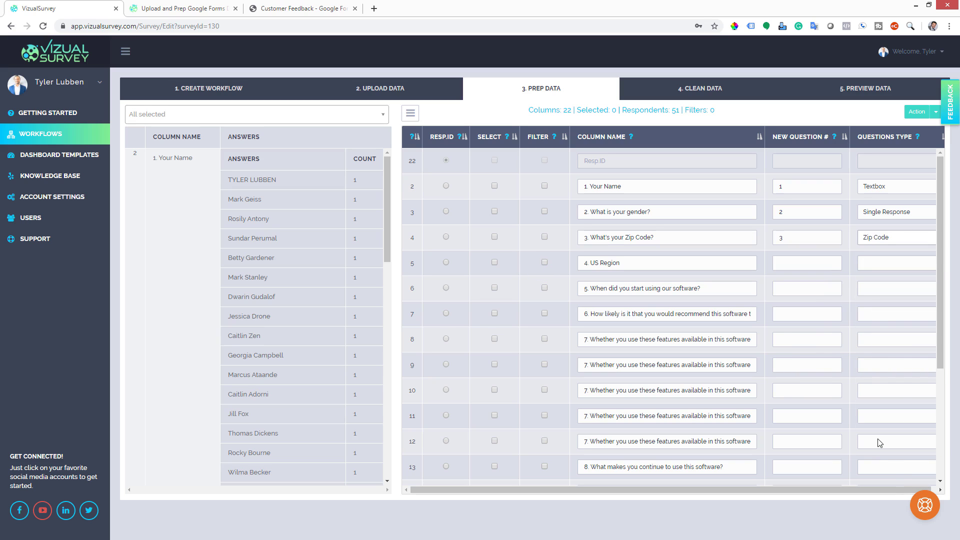
pyautogui.click(419, 240)
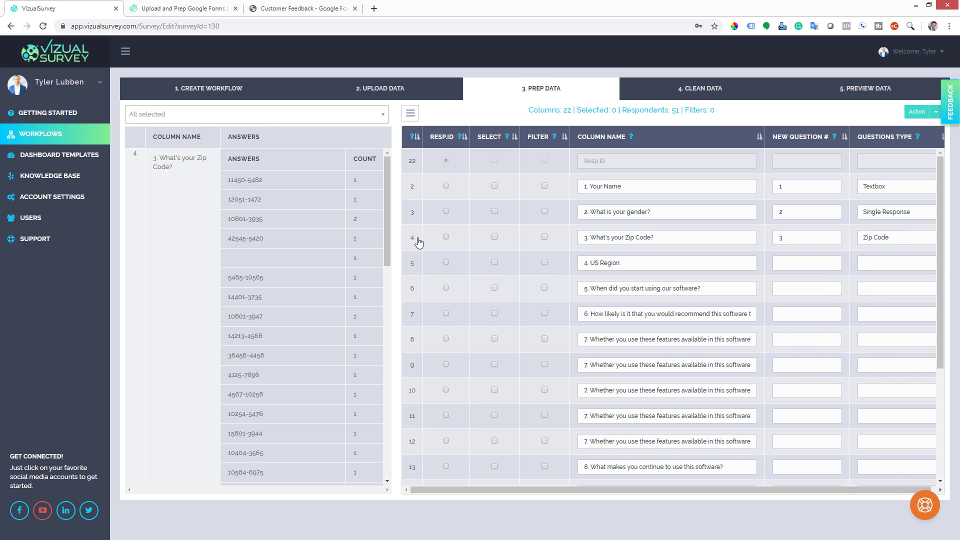
# - View the US Region answers and assign that column new question number 4 with type Single Response
pyautogui.click(414, 274)
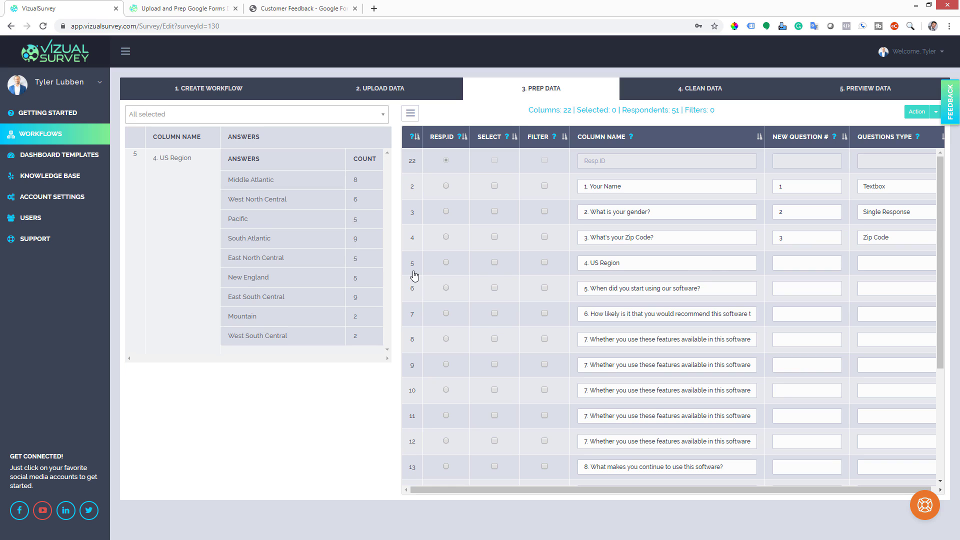
pyautogui.click(794, 269)
pyautogui.write('4')
pyautogui.click(872, 265)
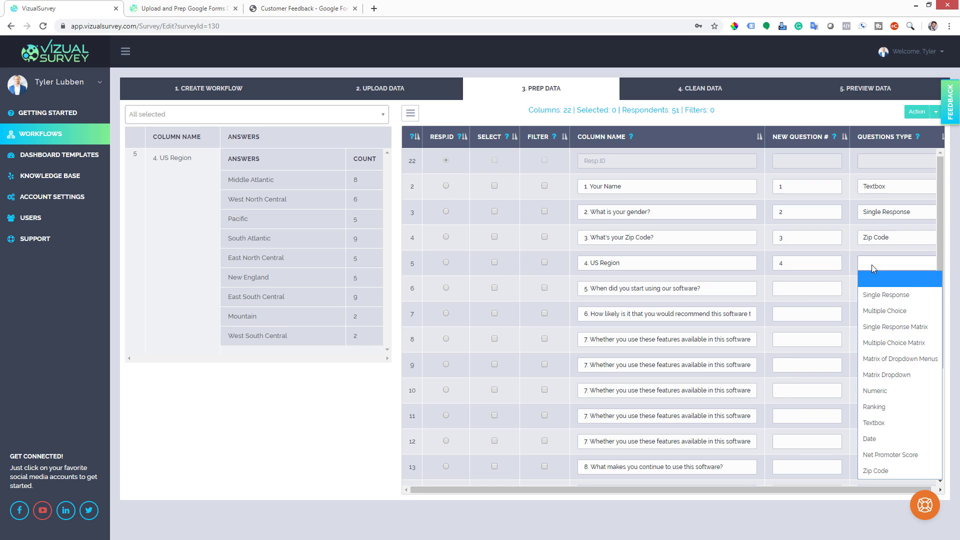
pyautogui.click(885, 294)
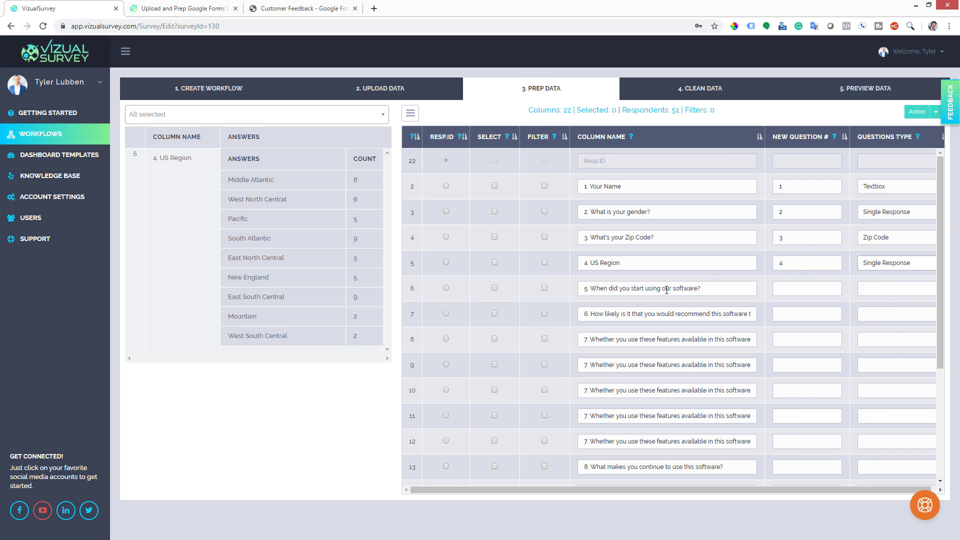
# - View the answers on when customers started using the software and assign that column new question number 5 with type Date
pyautogui.click(410, 288)
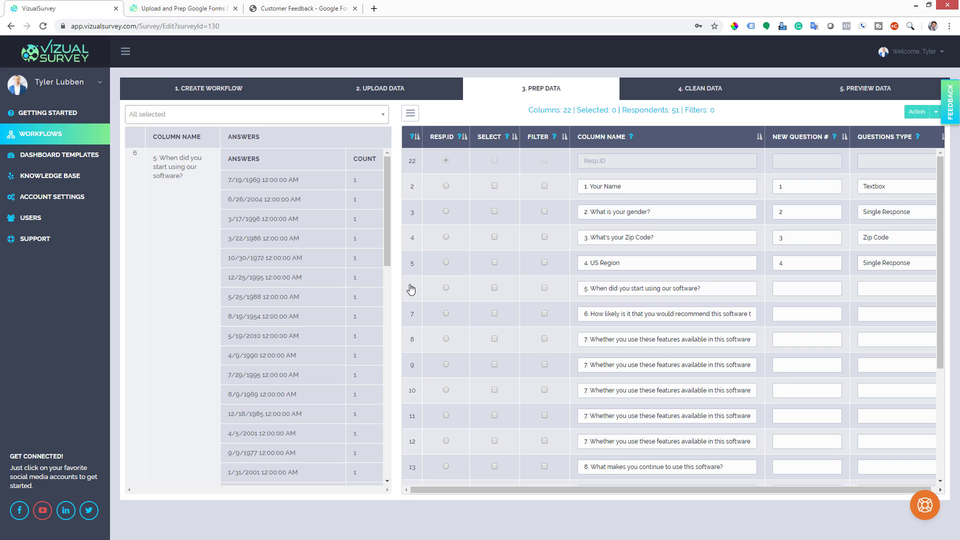
pyautogui.click(827, 293)
pyautogui.write('5')
pyautogui.click(886, 295)
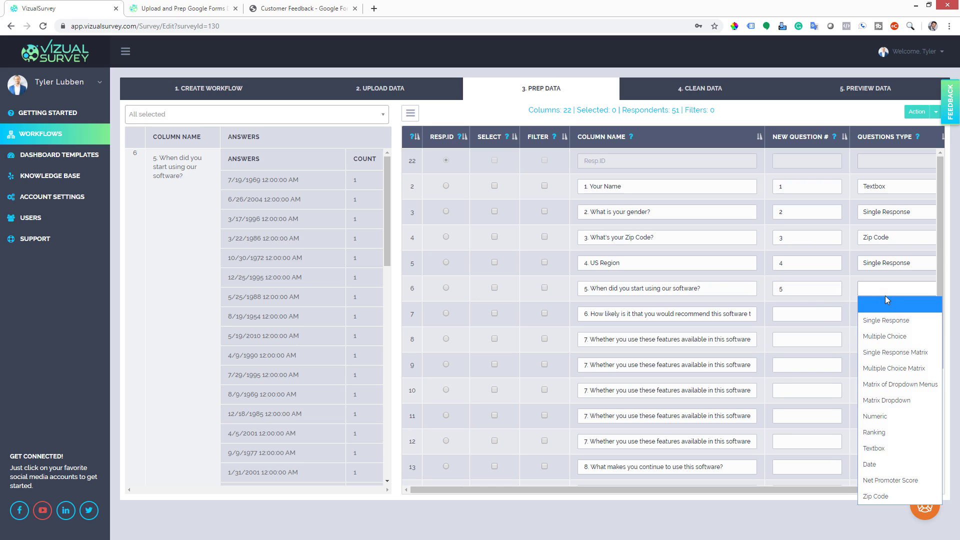
pyautogui.click(878, 470)
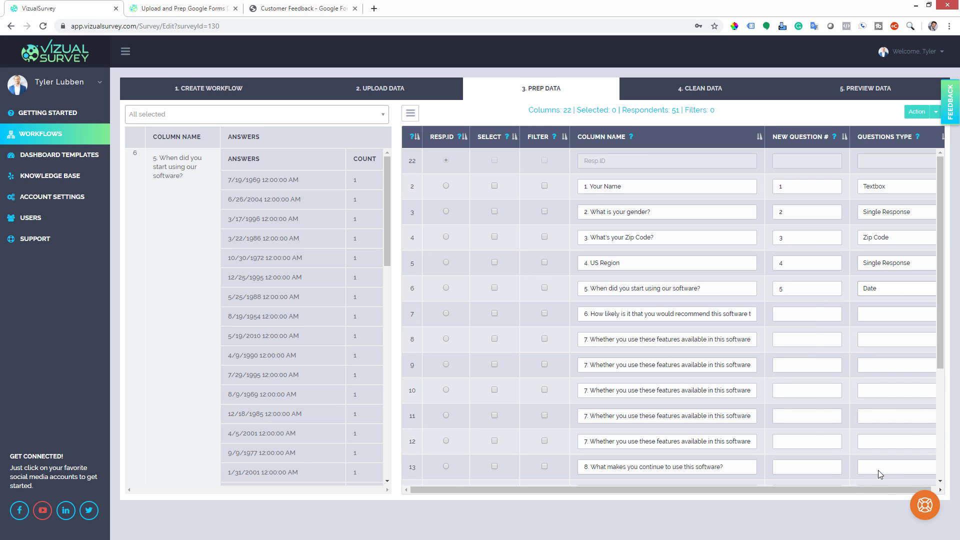
# - View the answers on likelihood to recommend and assign that column new question number 6 with type Net Promoter Score
pyautogui.click(411, 317)
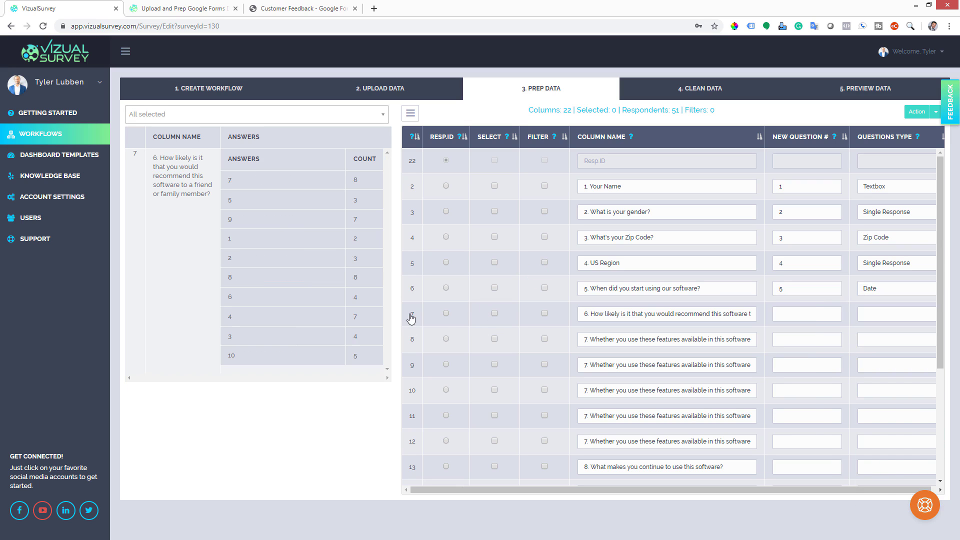
pyautogui.click(781, 317)
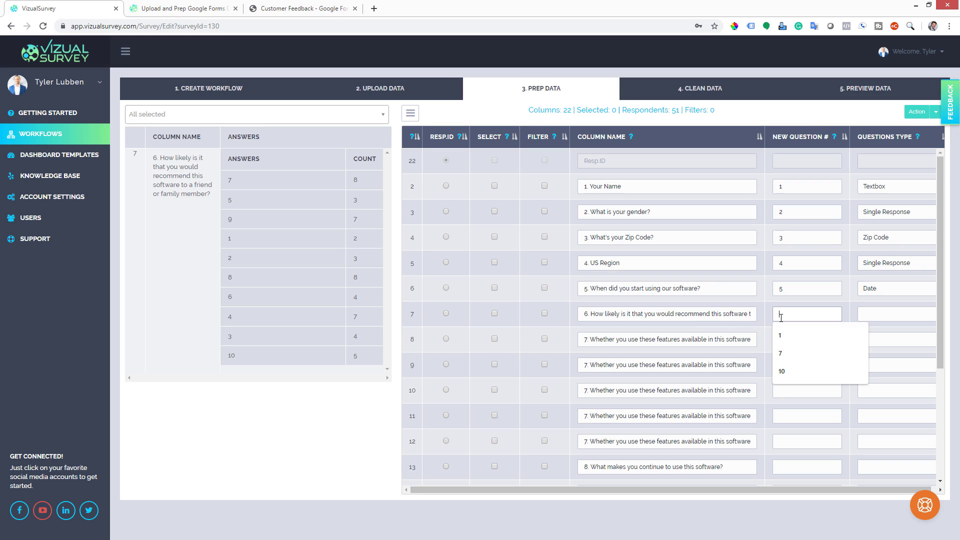
pyautogui.write('6')
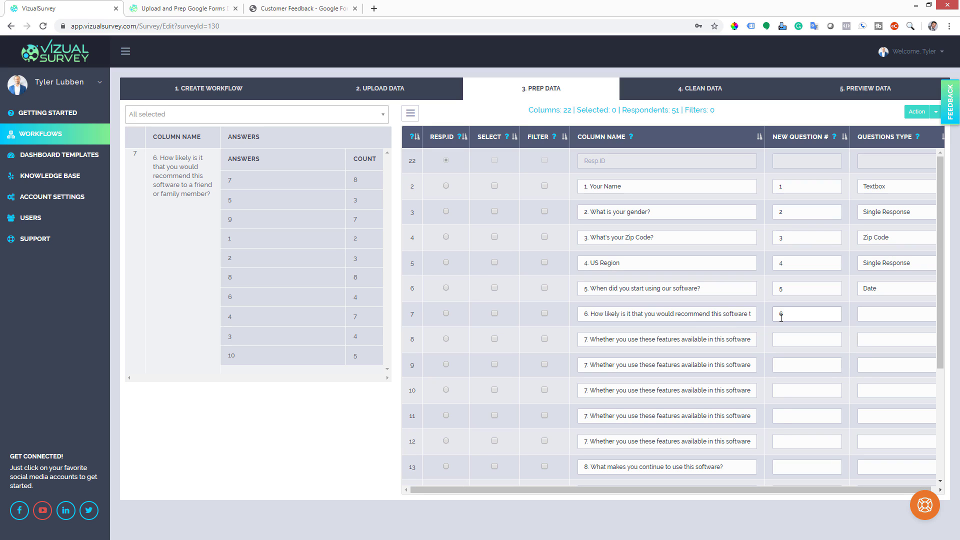
pyautogui.click(867, 316)
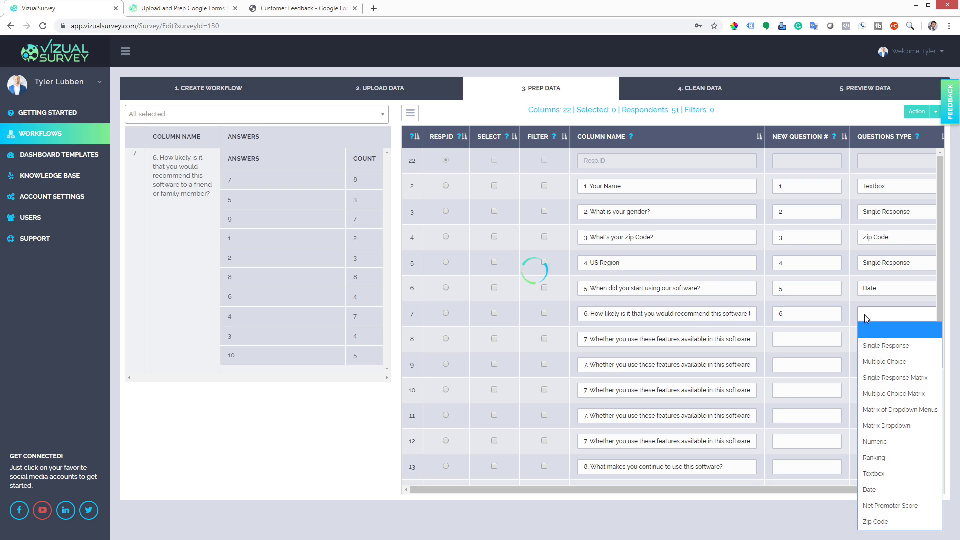
pyautogui.click(882, 505)
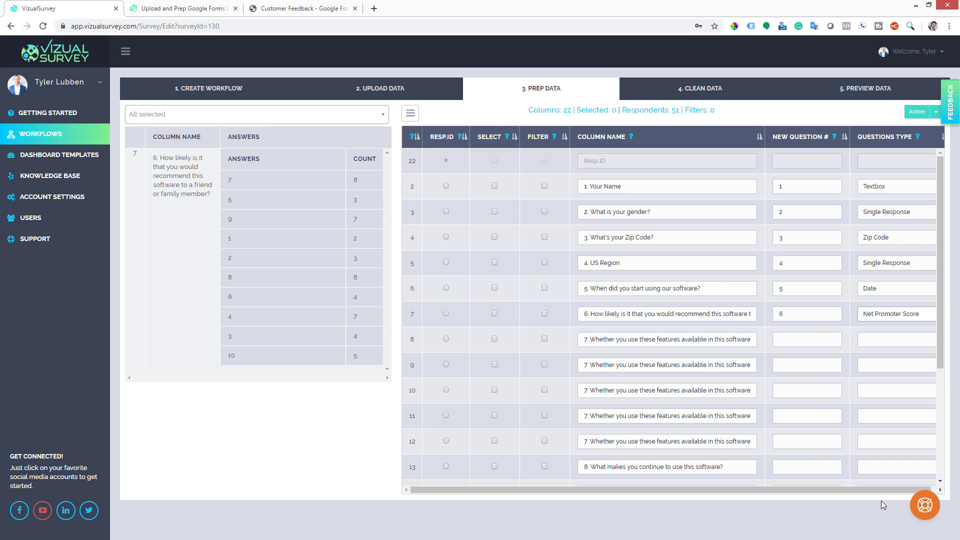
# - View the answers of the Graphical Presentations feature column and give that column new question number 7
pyautogui.click(411, 343)
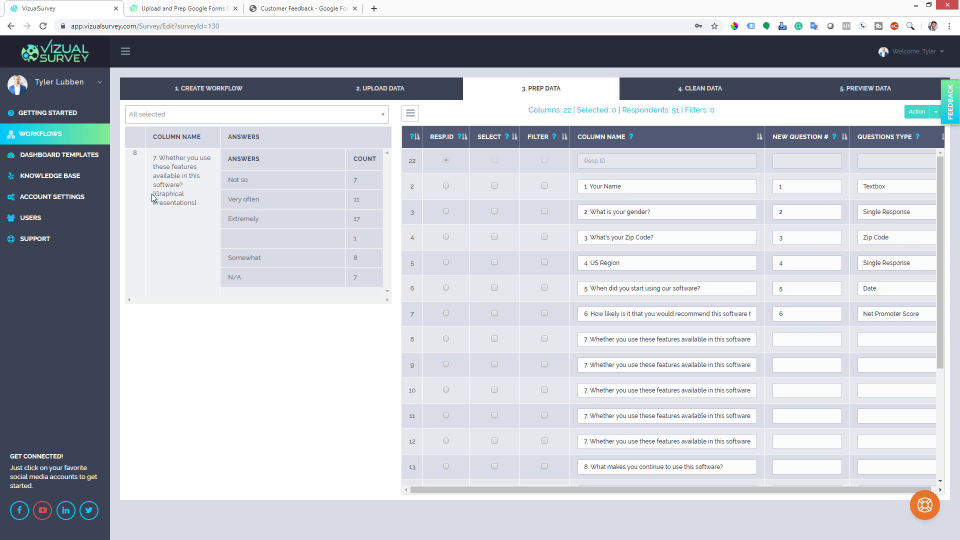
pyautogui.moveTo(153, 194); pyautogui.dragTo(197, 203)
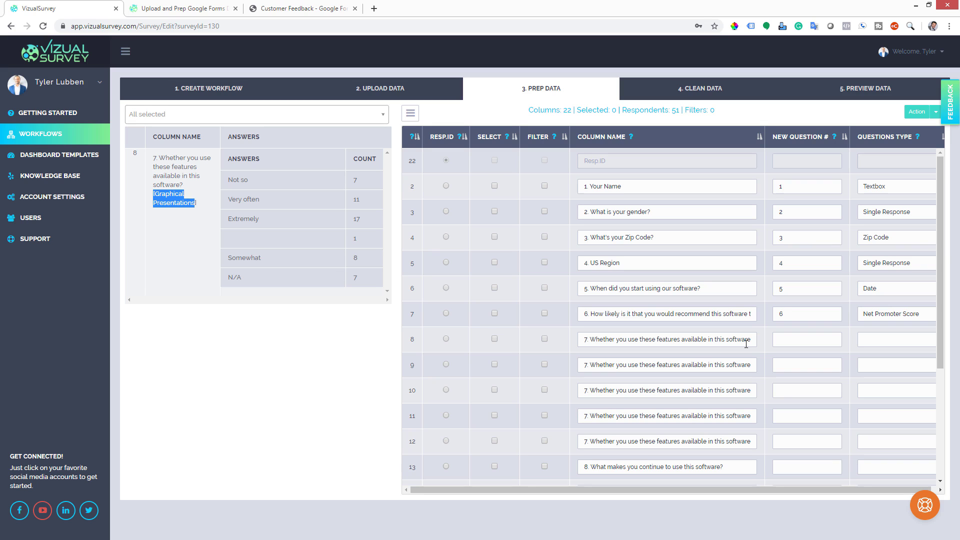
pyautogui.click(791, 343)
pyautogui.write('7')
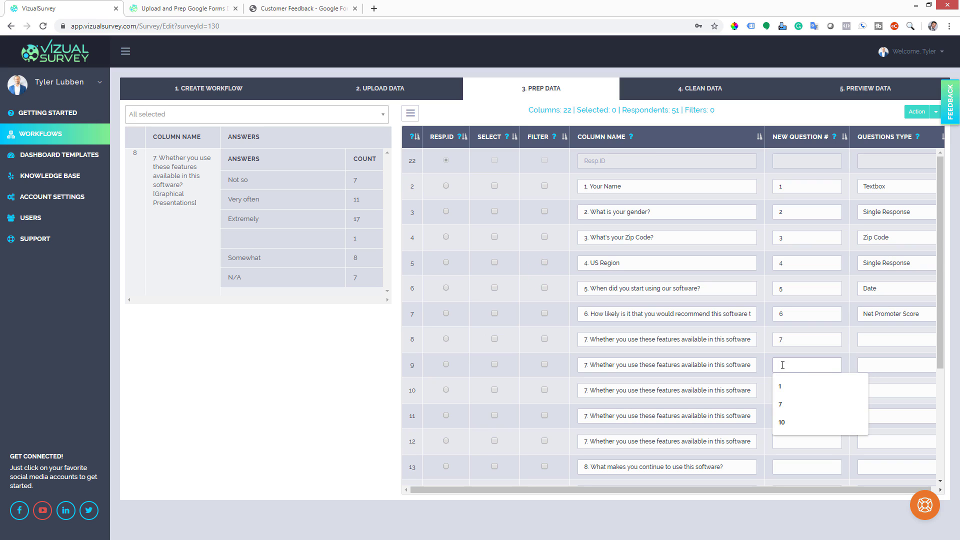
pyautogui.click(626, 343)
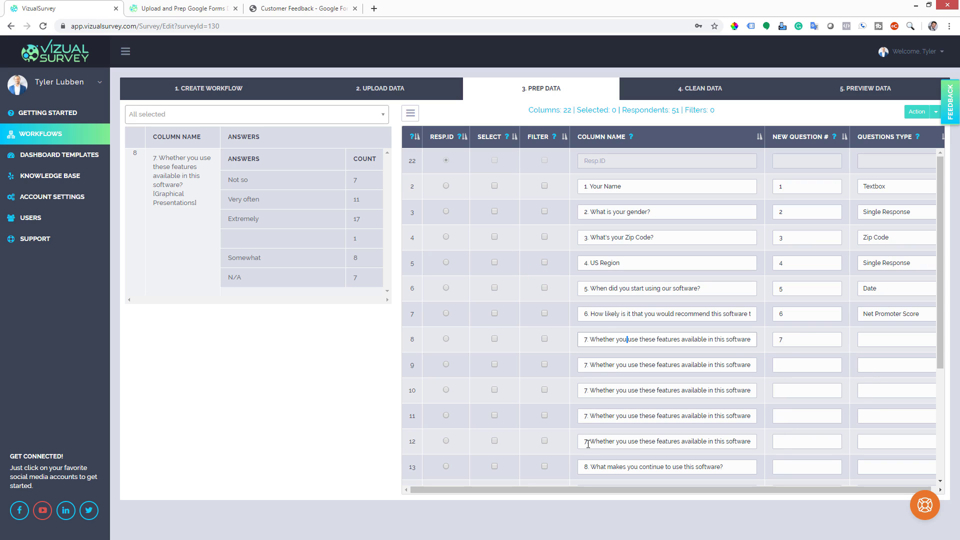
# - Give the remaining four feature-usage columns new question number 7 and set the group's question type to Single Response Matrix
pyautogui.click(791, 361)
pyautogui.write('7')
pyautogui.click(788, 385)
pyautogui.write('7')
pyautogui.click(786, 415)
pyautogui.write('7')
pyautogui.click(786, 441)
pyautogui.write('7')
pyautogui.click(896, 341)
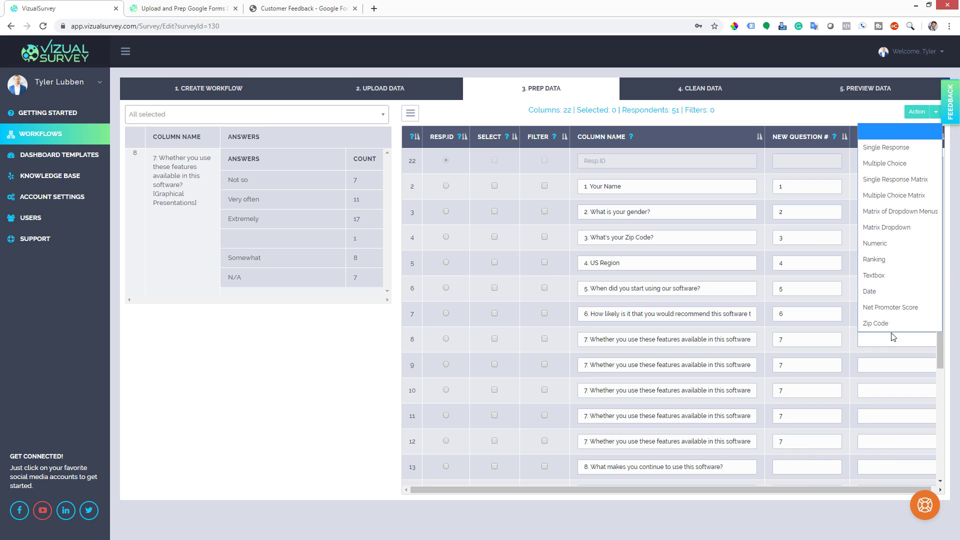
pyautogui.click(895, 187)
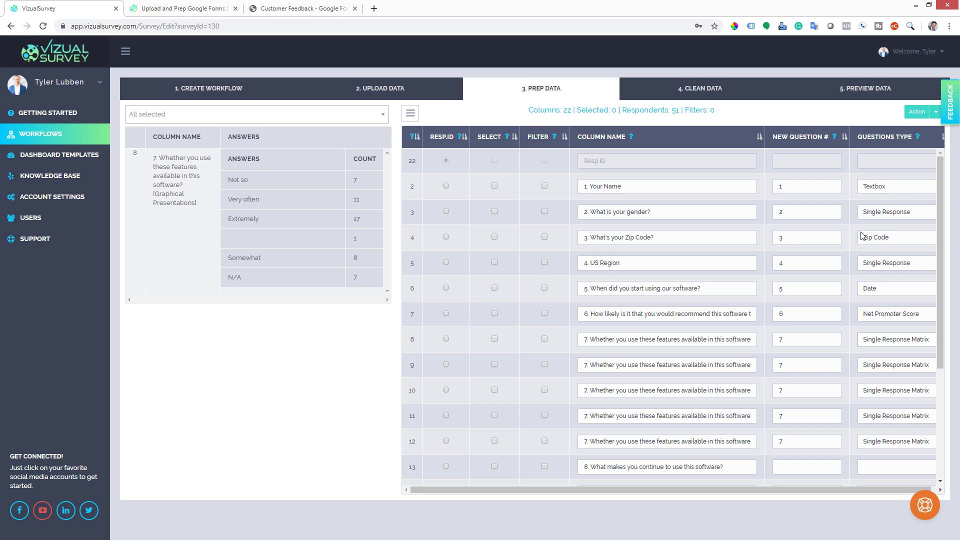
# - View the answers on what makes customers continue using the software and assign that column new question number 8 with type Multiple Choice
pyautogui.scroll(-3, 940, 277)
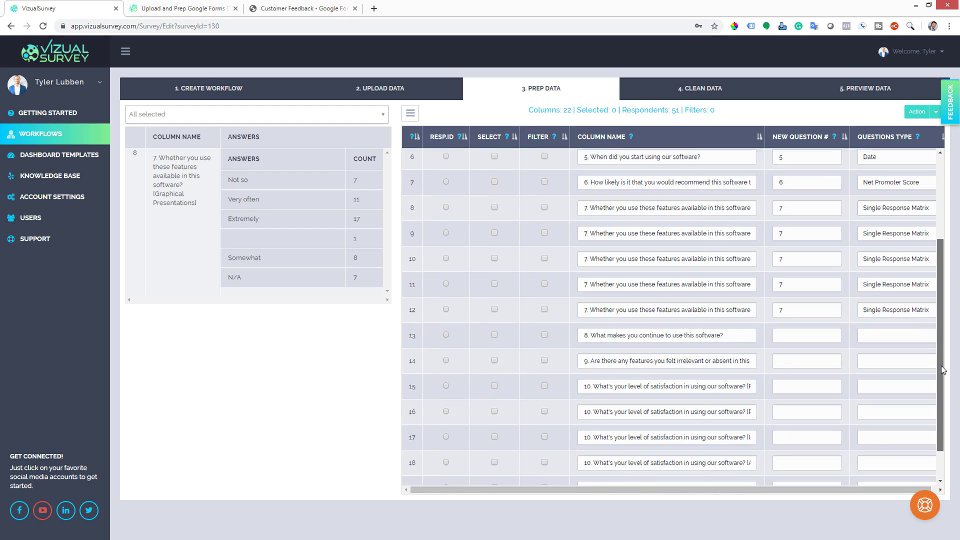
pyautogui.click(413, 321)
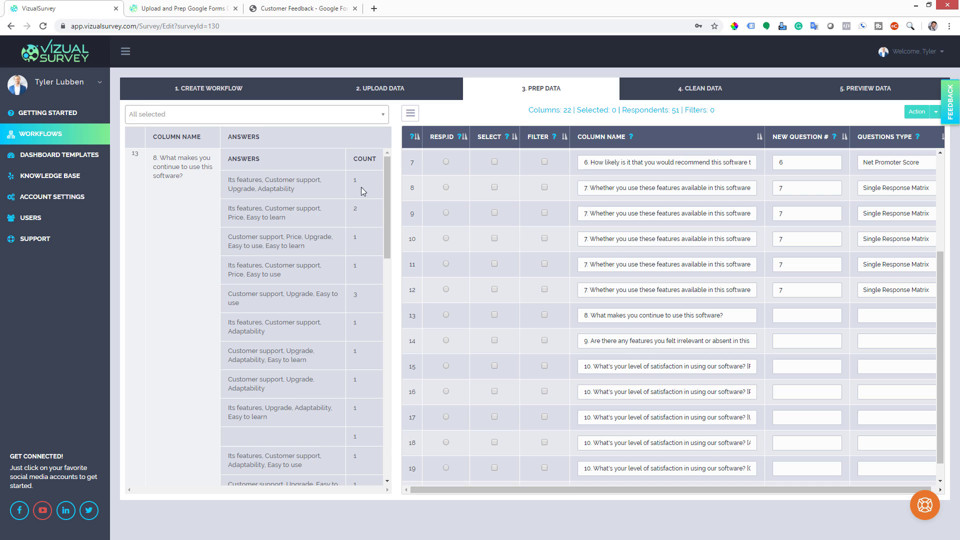
pyautogui.click(799, 319)
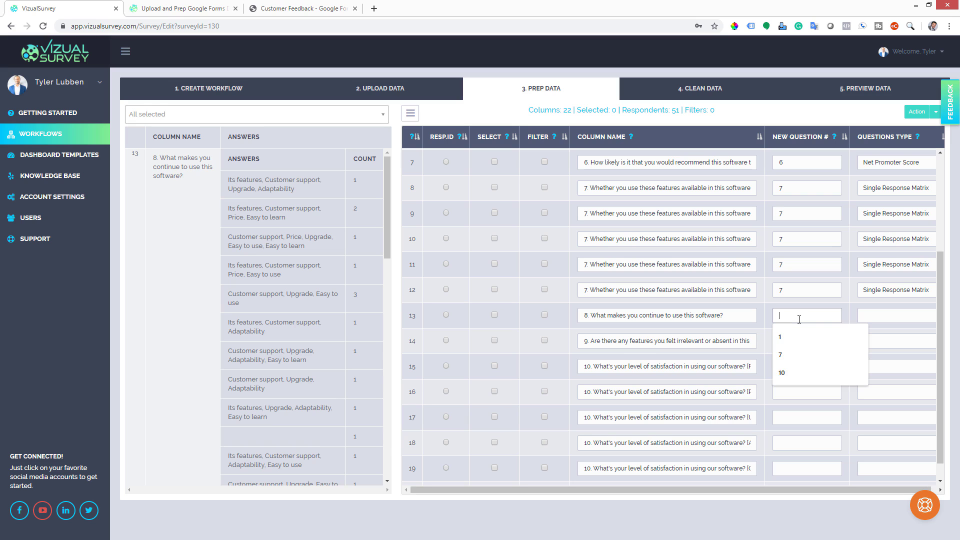
pyautogui.write('8')
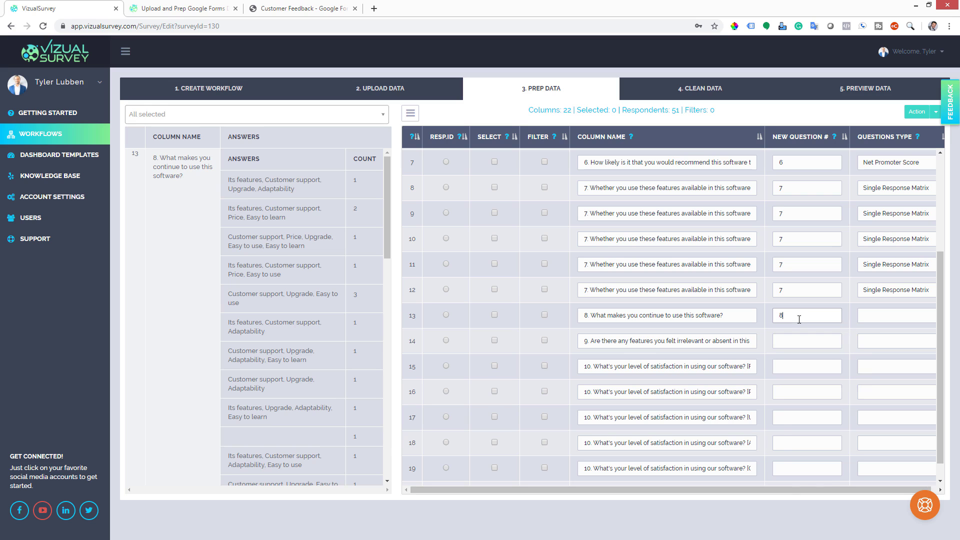
pyautogui.click(875, 321)
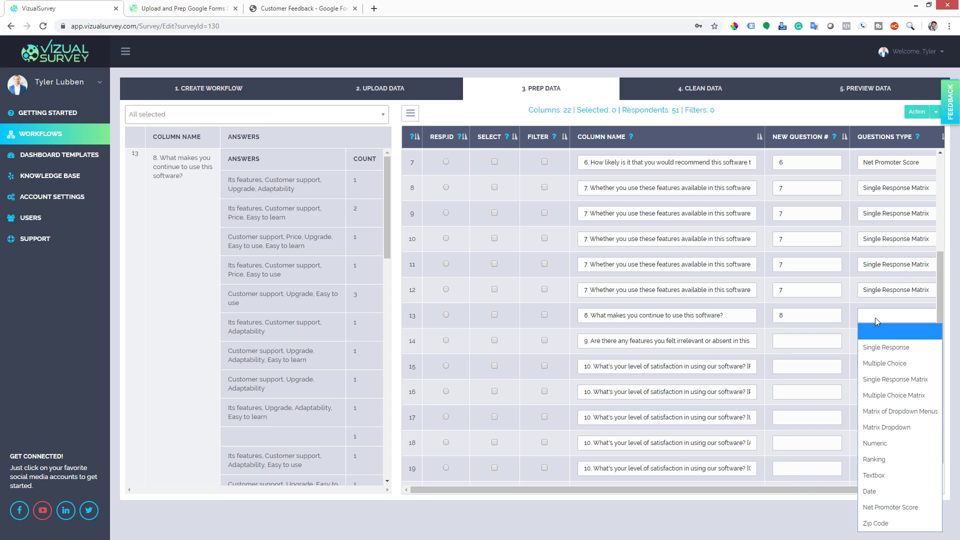
pyautogui.click(892, 365)
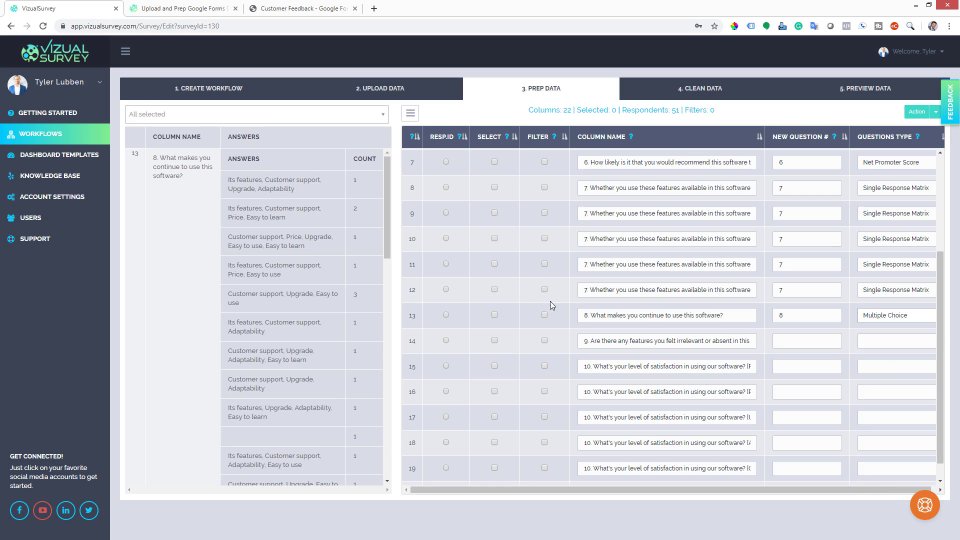
# - Split the answers of the question 8 column on what makes customers continue using the software, with a comma as the delimiter
pyautogui.click(495, 315)
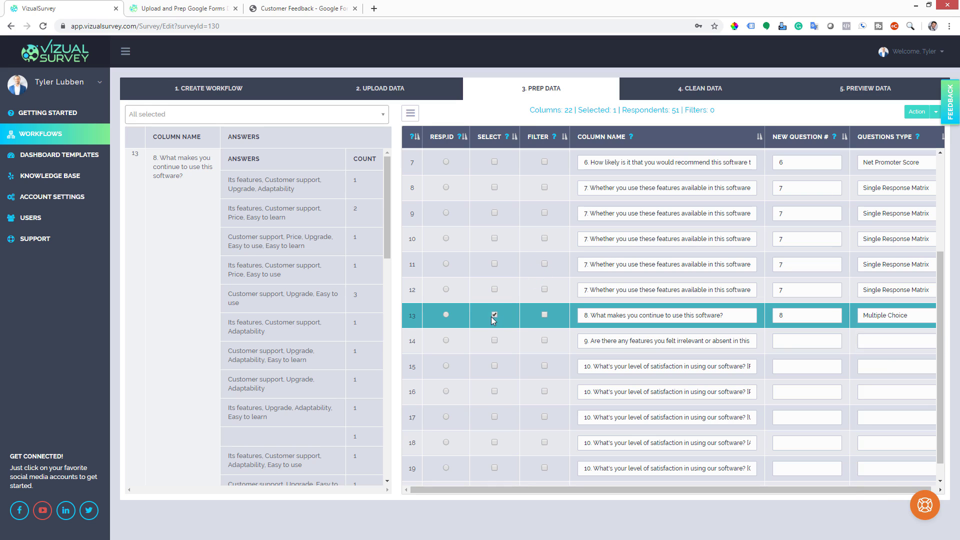
pyautogui.click(935, 112)
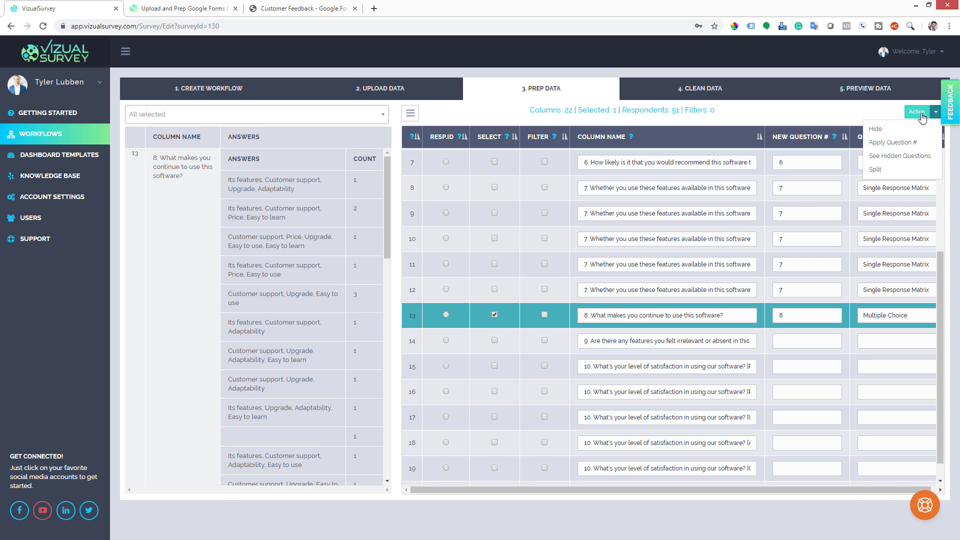
pyautogui.click(888, 169)
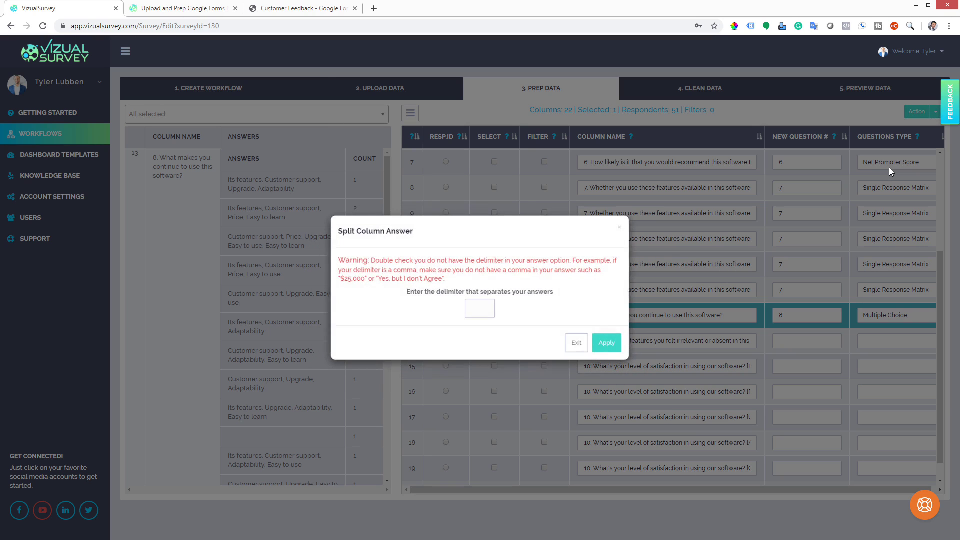
pyautogui.click(480, 308)
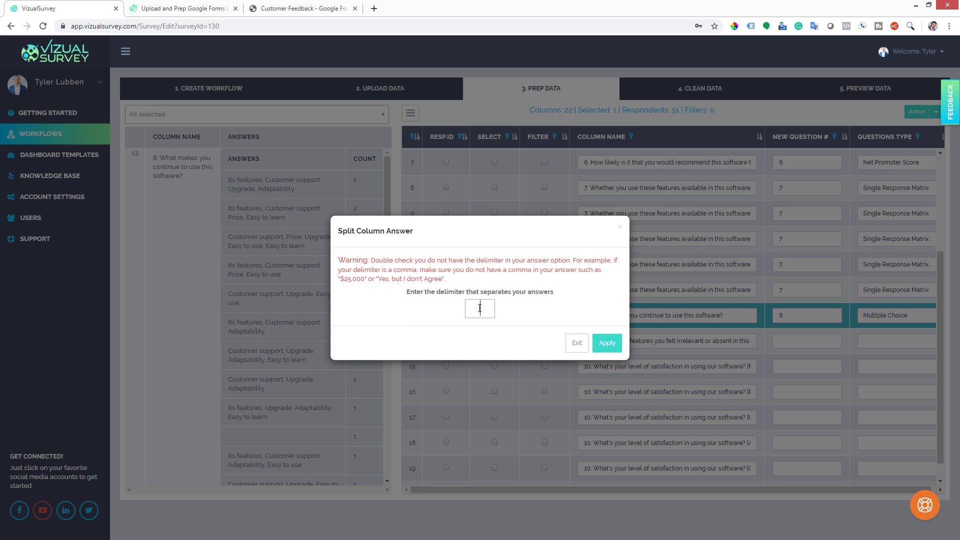
pyautogui.write(',')
pyautogui.click(601, 343)
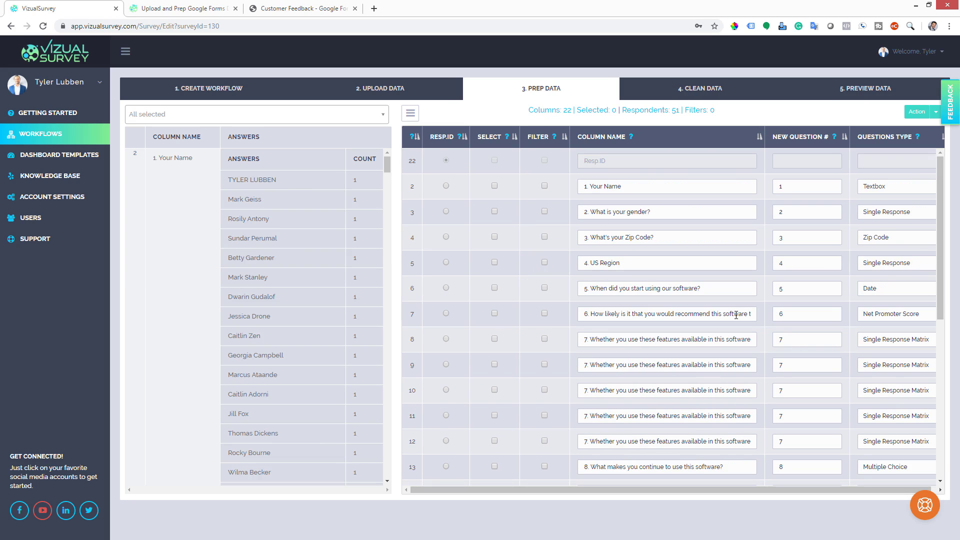
# - Assign the column on irrelevant or absent features new question number 9 with type Textbox
pyautogui.moveTo(940, 280); pyautogui.dragTo(943, 382)
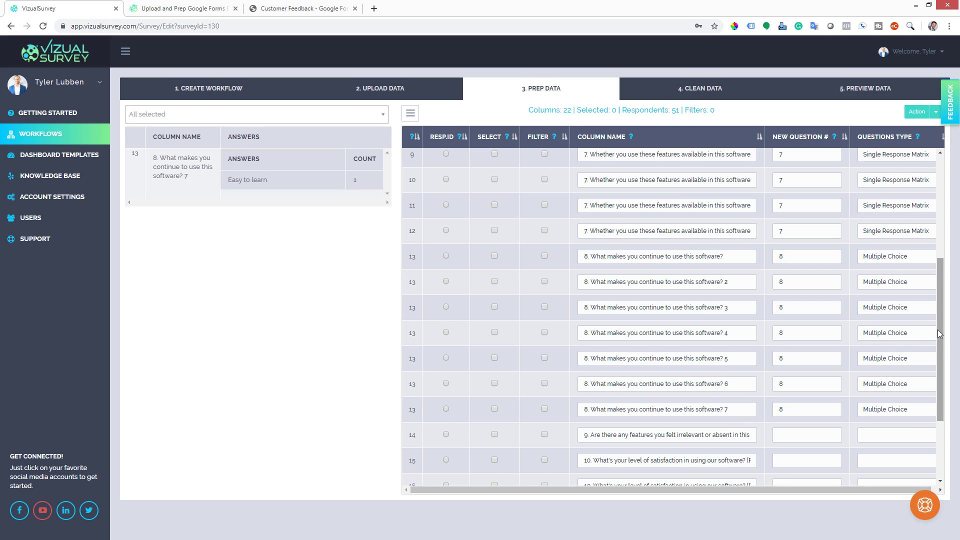
pyautogui.moveTo(940, 345); pyautogui.dragTo(940, 403)
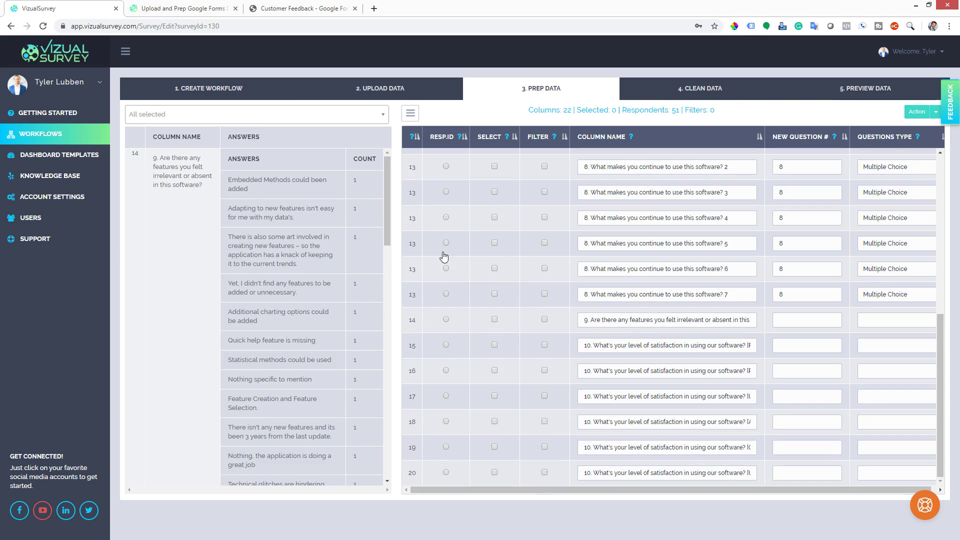
pyautogui.click(790, 315)
pyautogui.write('9')
pyautogui.click(868, 321)
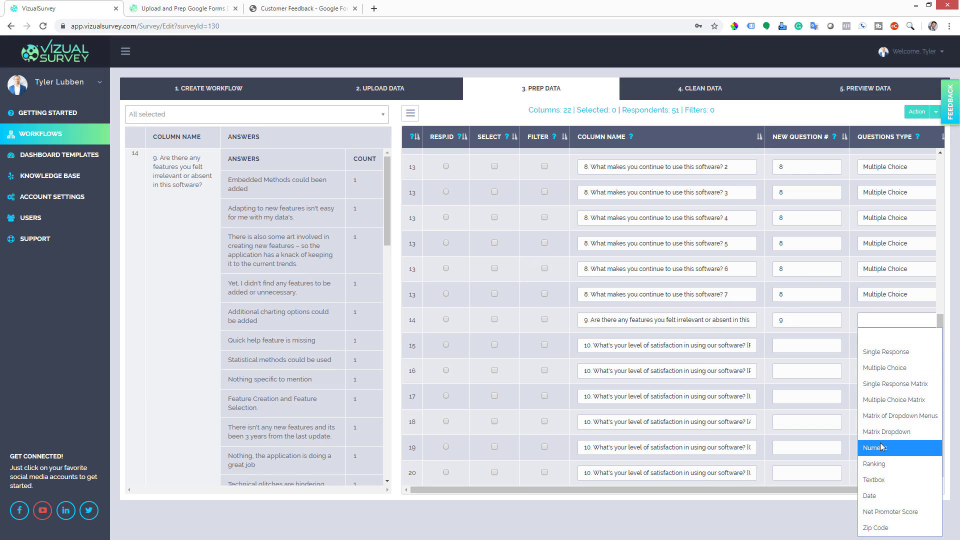
pyautogui.click(881, 481)
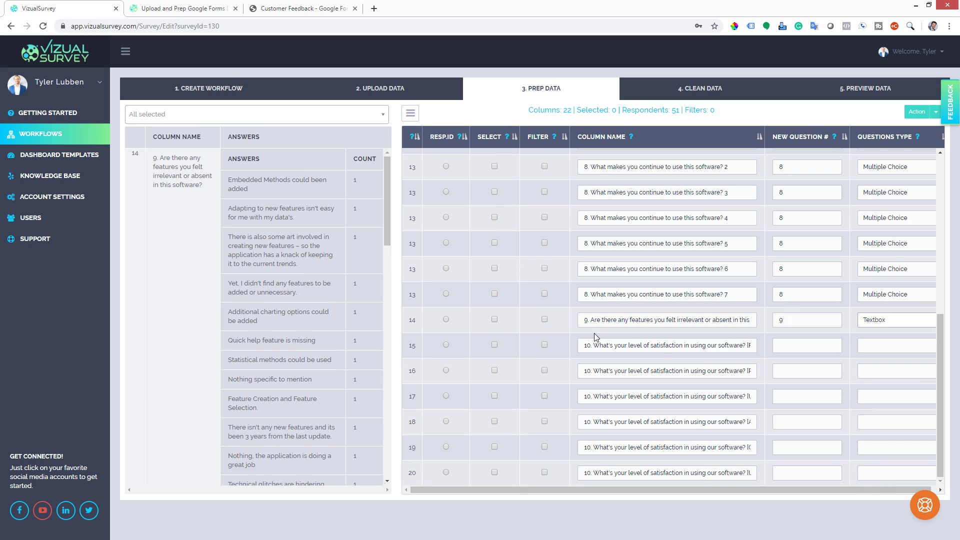
# - View the answers of the Features satisfaction column and give the first two satisfaction-level columns new question number 10
pyautogui.click(413, 348)
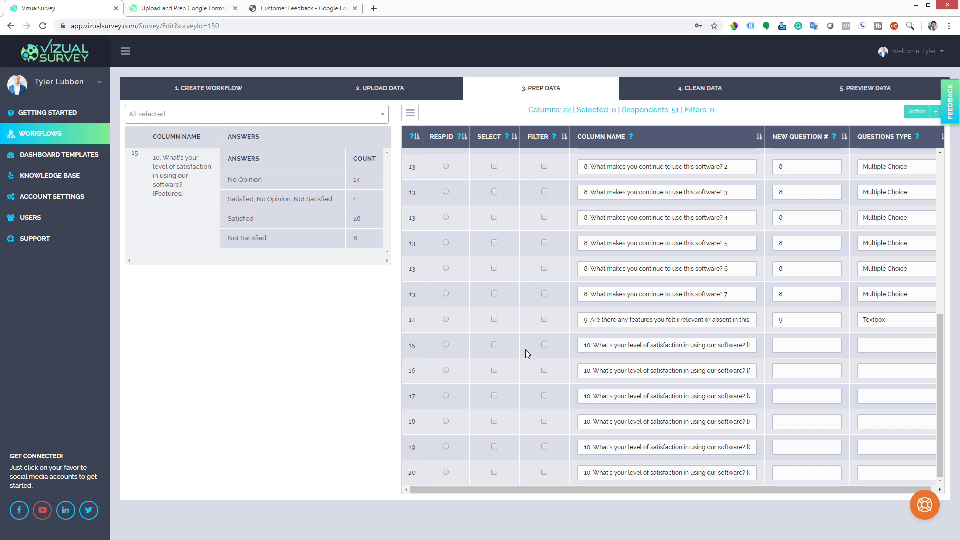
pyautogui.click(796, 347)
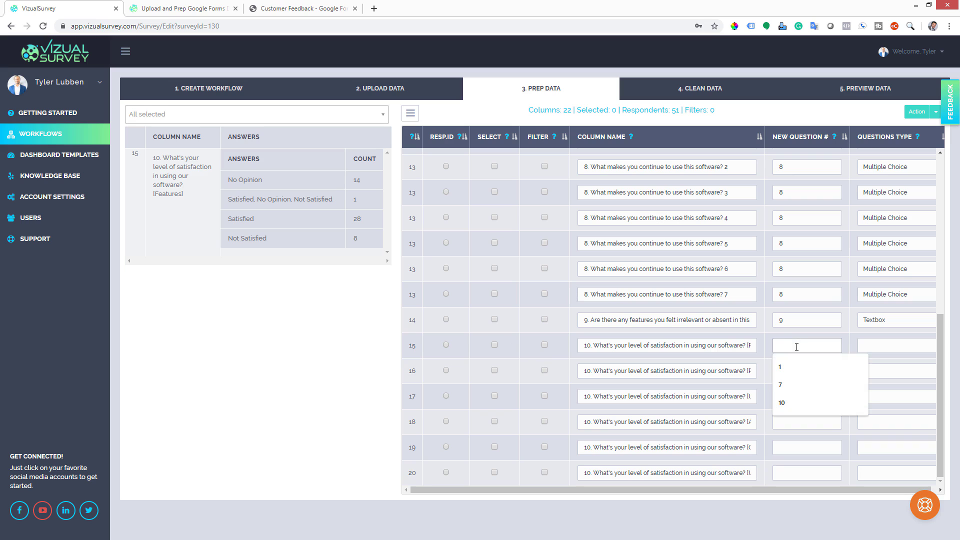
pyautogui.write('10')
pyautogui.click(795, 370)
pyautogui.write('10')
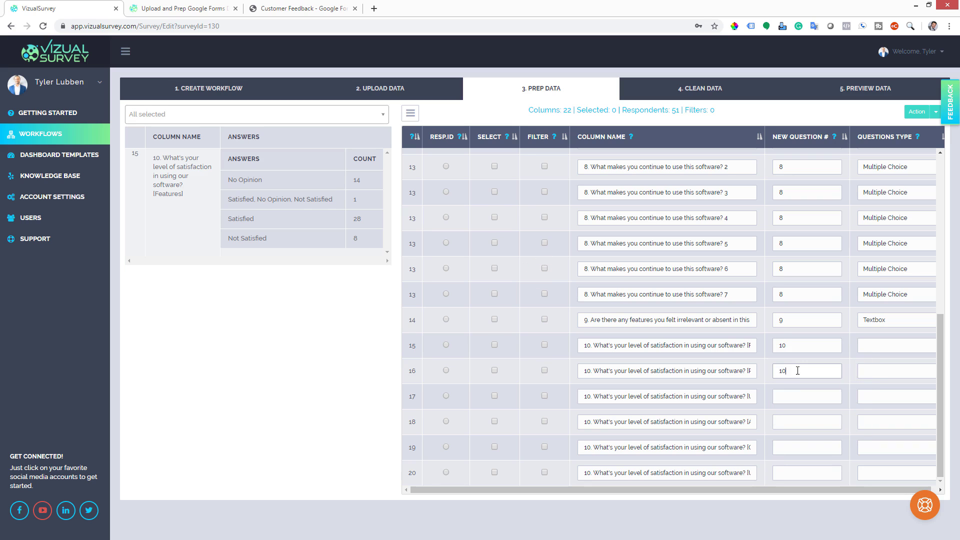
# - Give the remaining four satisfaction-level columns new question number 10 and set the group's question type to Multiple Choice Matrix
pyautogui.click(799, 394)
pyautogui.write('10')
pyautogui.click(803, 427)
pyautogui.write('10')
pyautogui.click(806, 444)
pyautogui.write('10')
pyautogui.click(808, 470)
pyautogui.write('10')
pyautogui.click(877, 347)
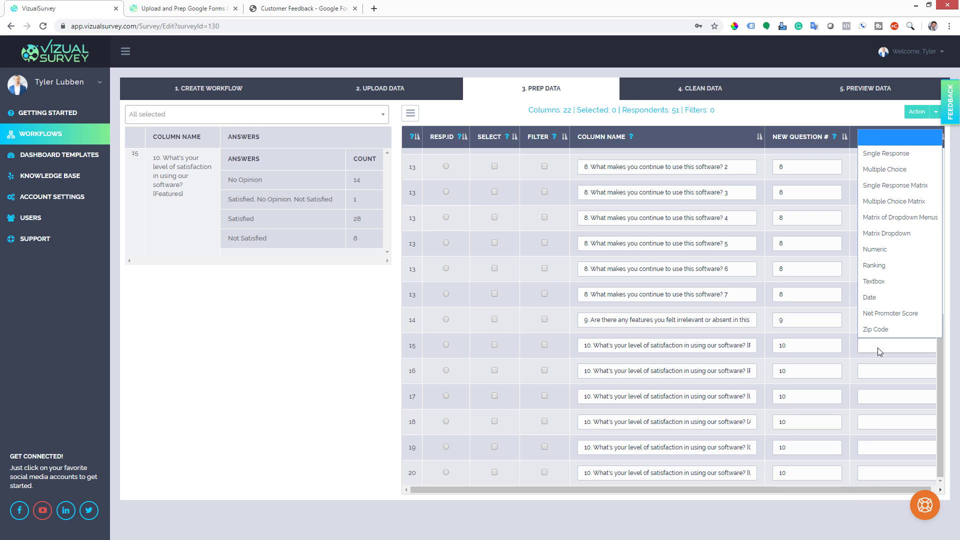
pyautogui.click(893, 201)
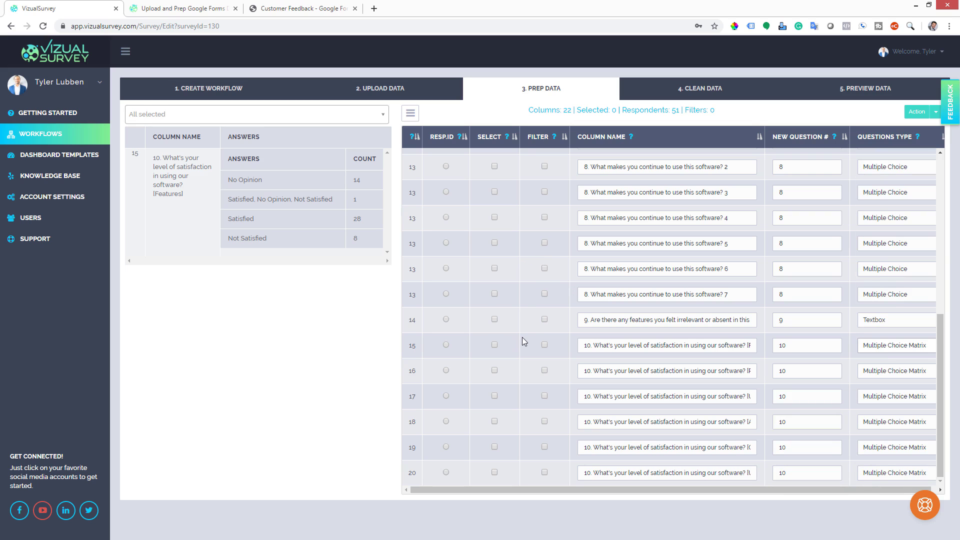
# - Split the answers of all six satisfaction-level columns at the comma delimiter and view the answers of the second Customer Service Representatives column
pyautogui.click(495, 344)
pyautogui.click(494, 370)
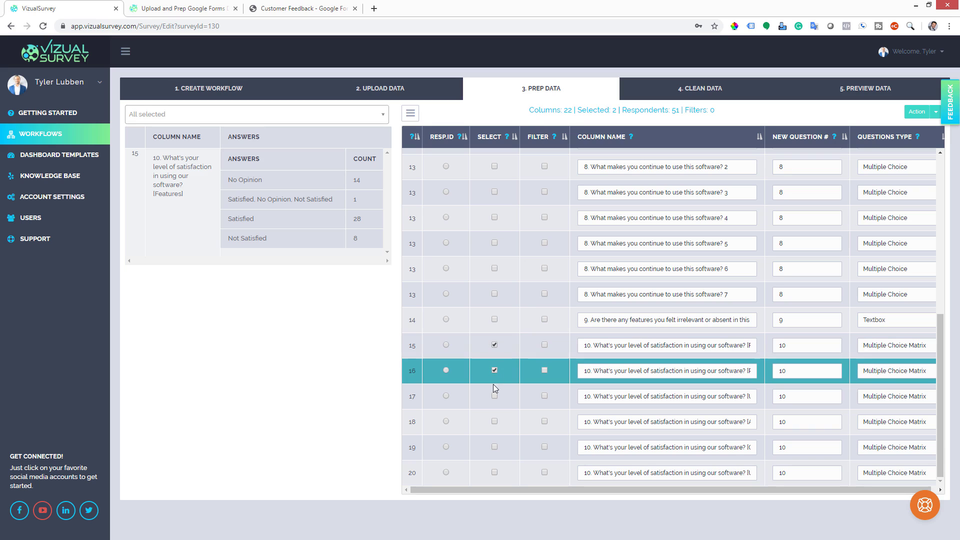
pyautogui.click(495, 396)
pyautogui.click(494, 421)
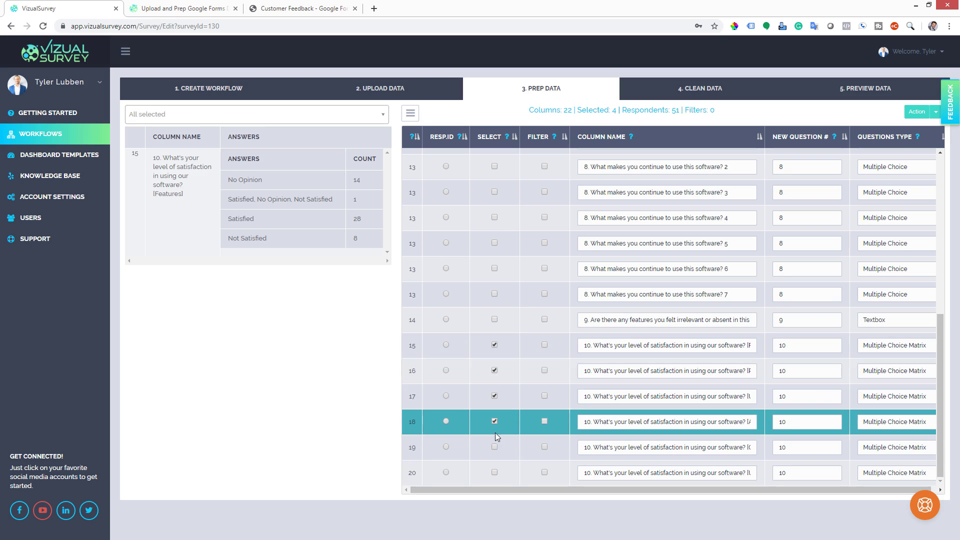
pyautogui.click(495, 446)
pyautogui.click(495, 472)
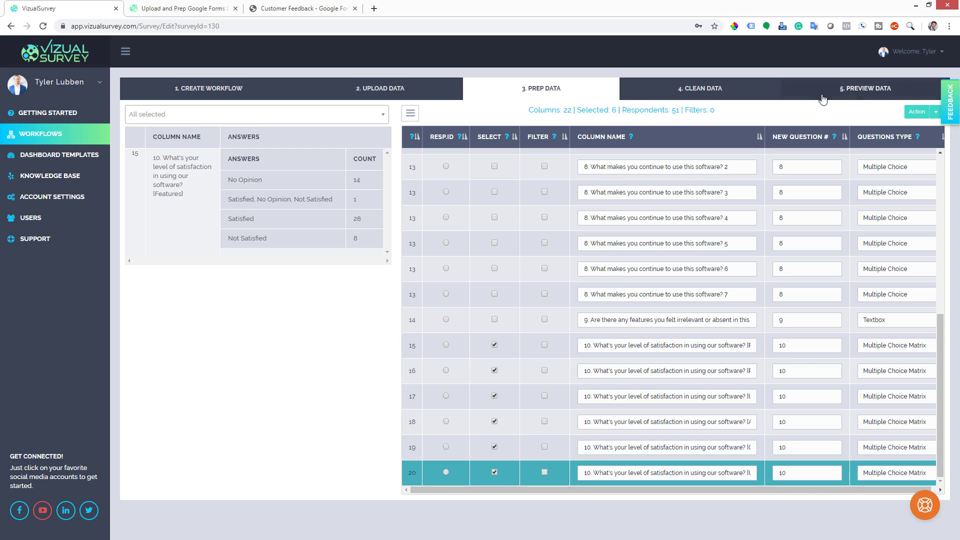
pyautogui.click(917, 108)
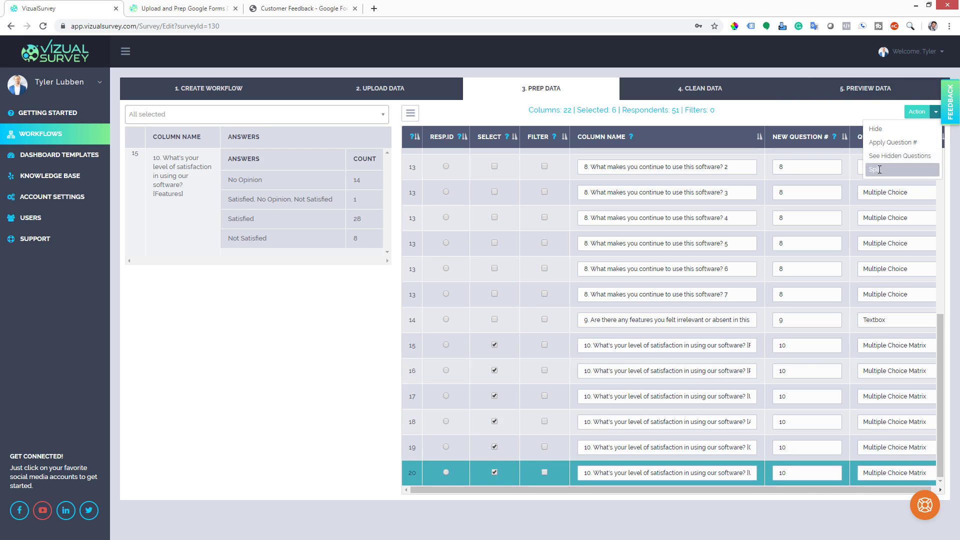
pyautogui.click(897, 166)
pyautogui.write(',')
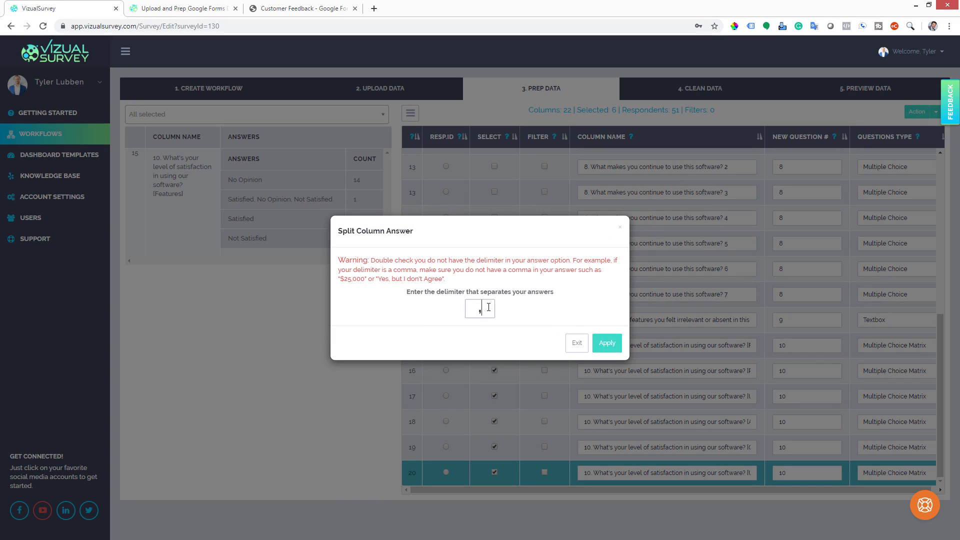
pyautogui.click(608, 342)
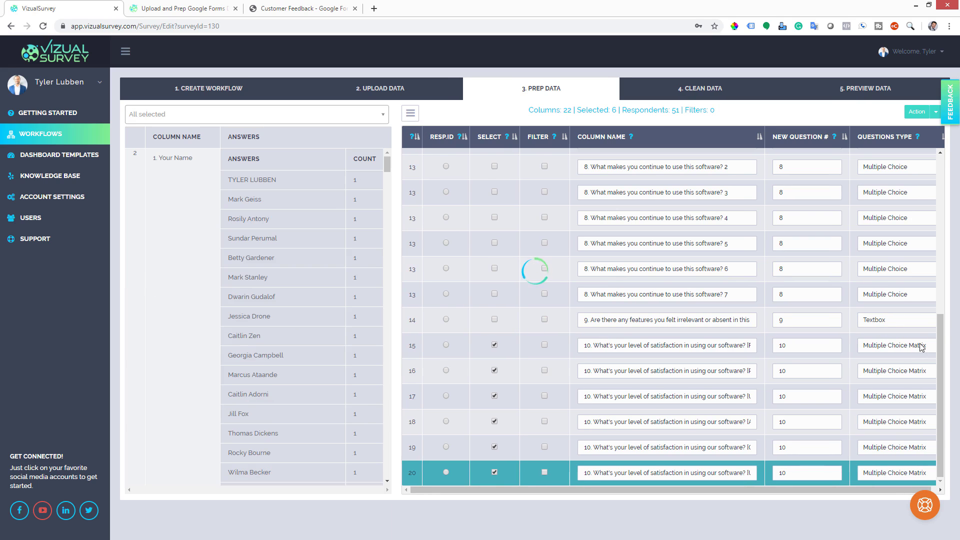
pyautogui.scroll(-10, 931, 481)
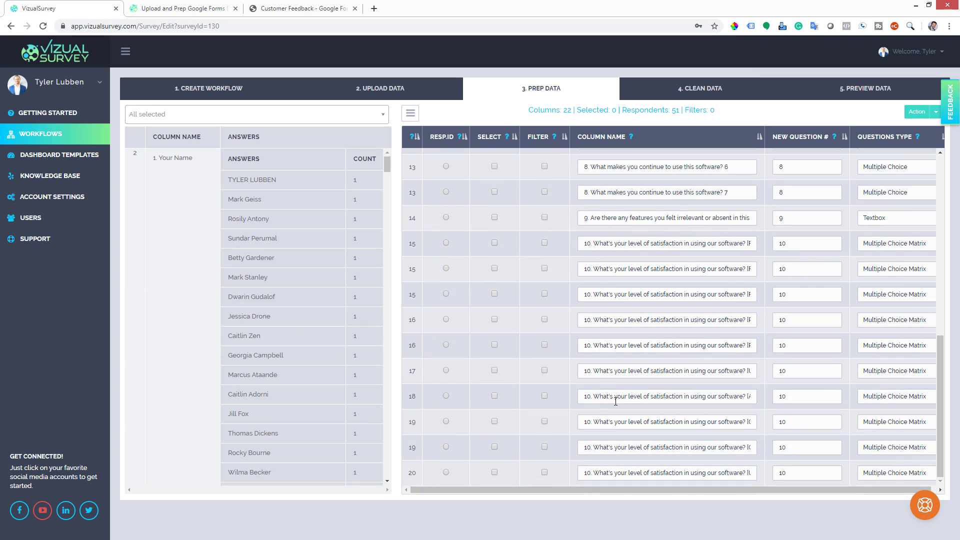
pyautogui.click(411, 457)
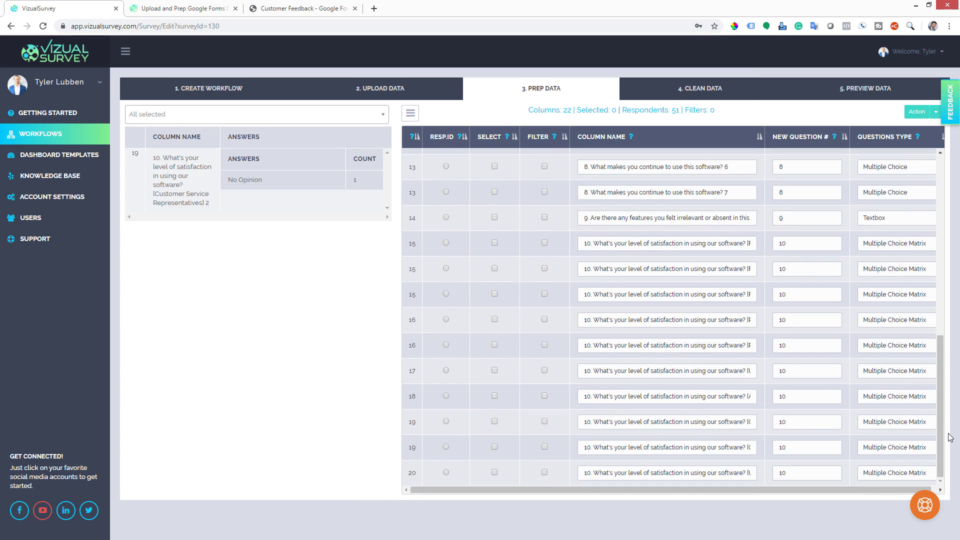
# - Make the question 2 gender column a filter named Gender, leaving it usable as a question as well
pyautogui.moveTo(943, 448); pyautogui.dragTo(935, 186)
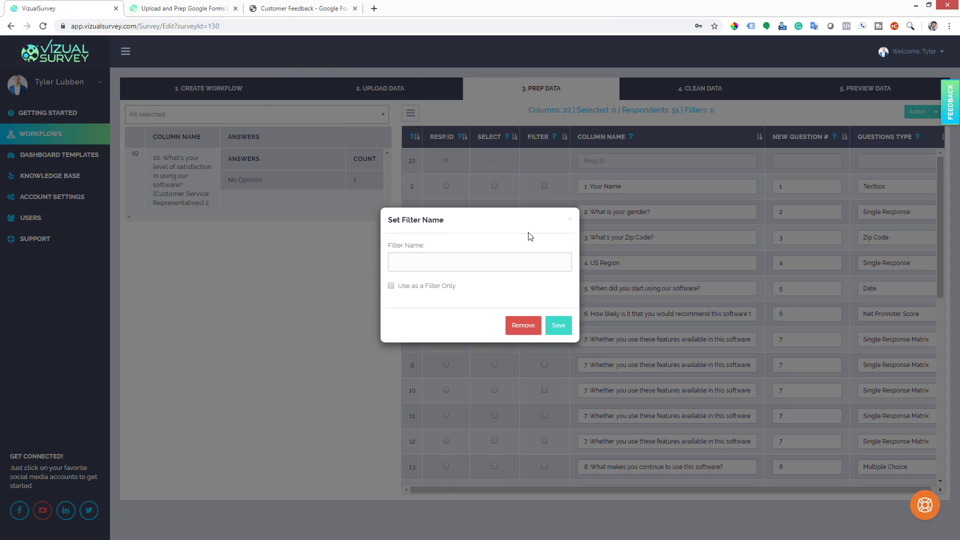
pyautogui.click(522, 268)
pyautogui.write('Gender')
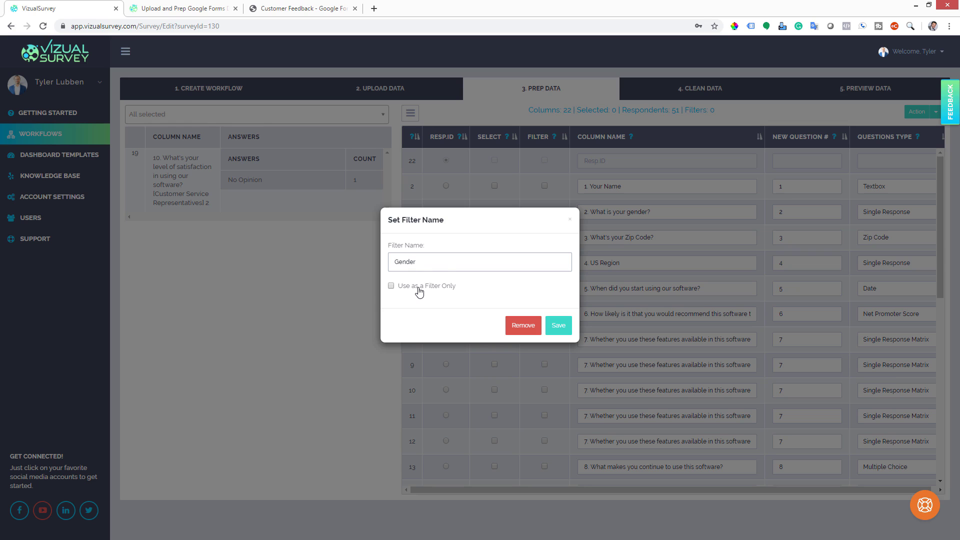
pyautogui.click(558, 325)
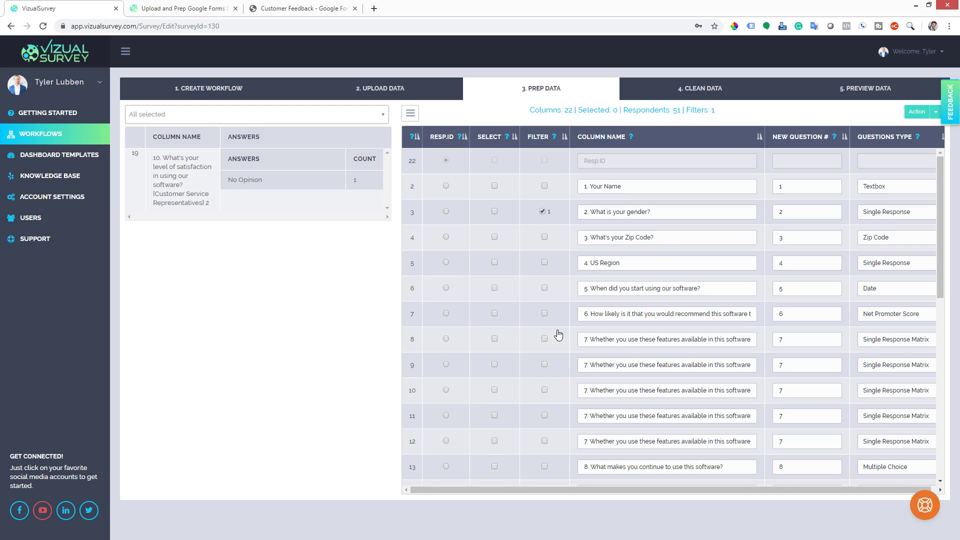
# - Make the US Region column a filter named Region and save it
pyautogui.click(544, 262)
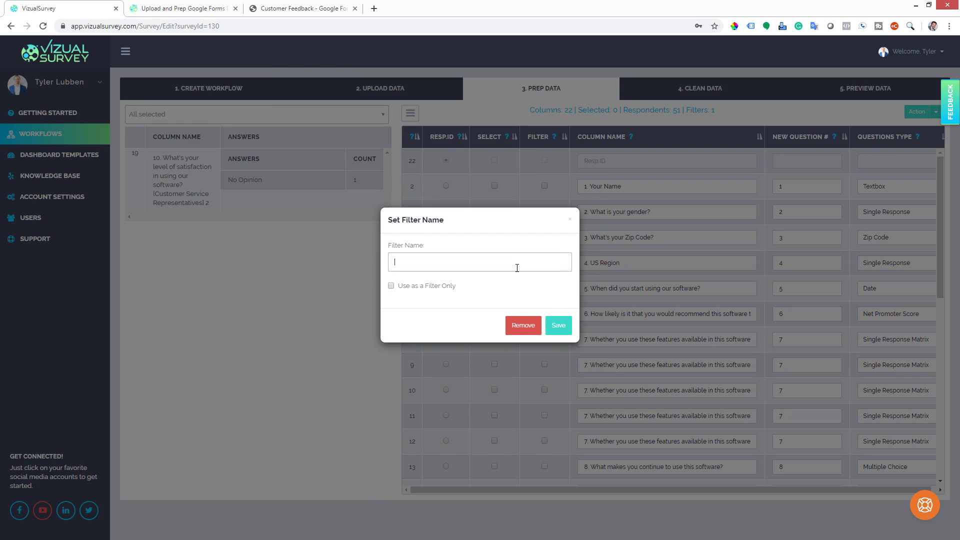
pyautogui.write('Region')
pyautogui.click(558, 324)
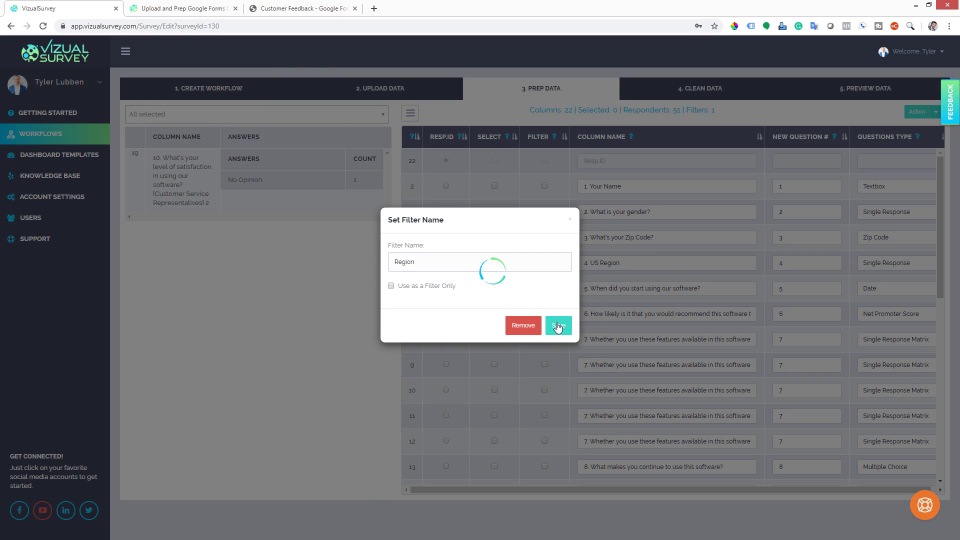